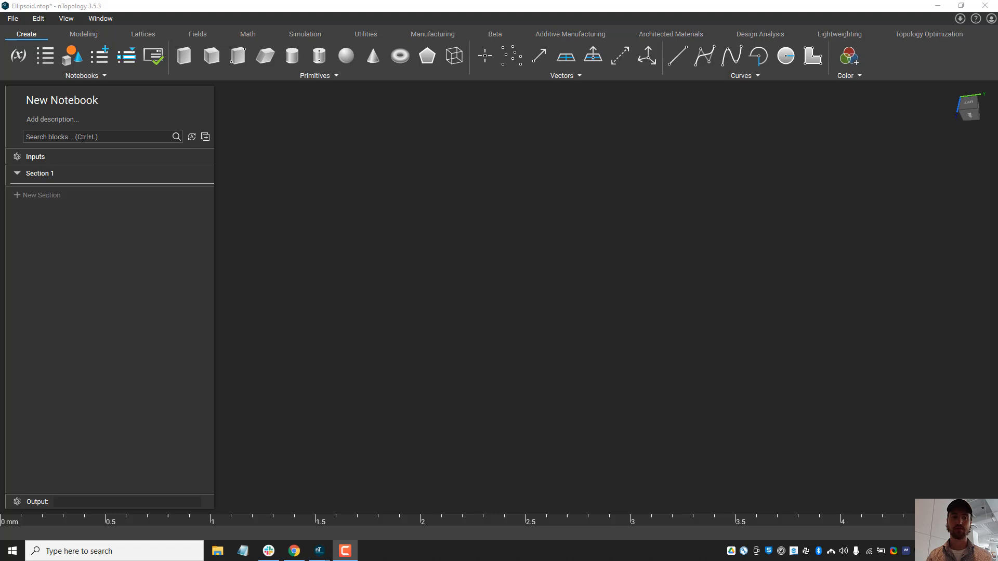
# Step: Add a Sphere block to Section 1 and set its radius to 0.5 mm
pyautogui.click(83, 137)
pyautogui.write('sphere')
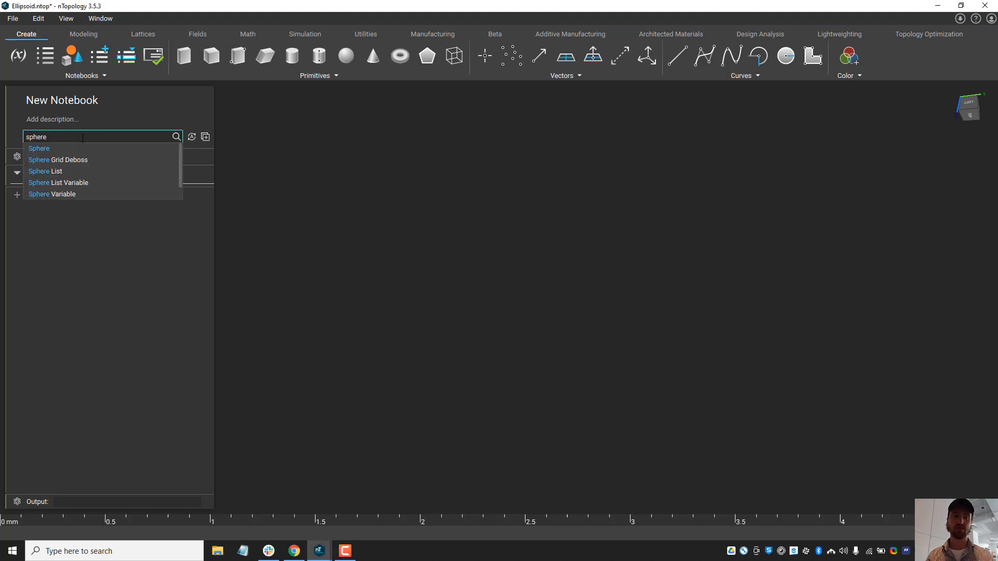
pyautogui.click(101, 146)
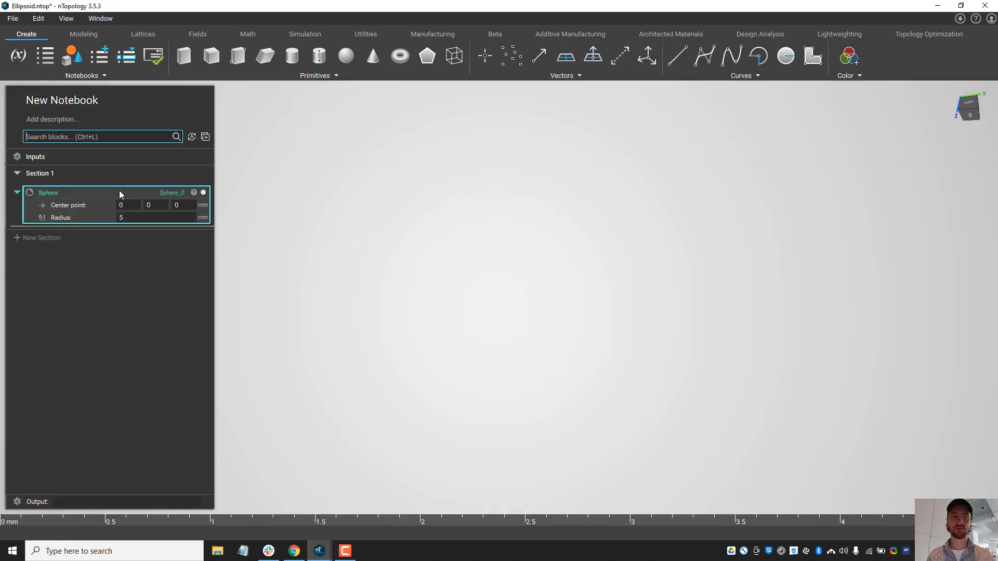
pyautogui.click(168, 219)
pyautogui.write('.5')
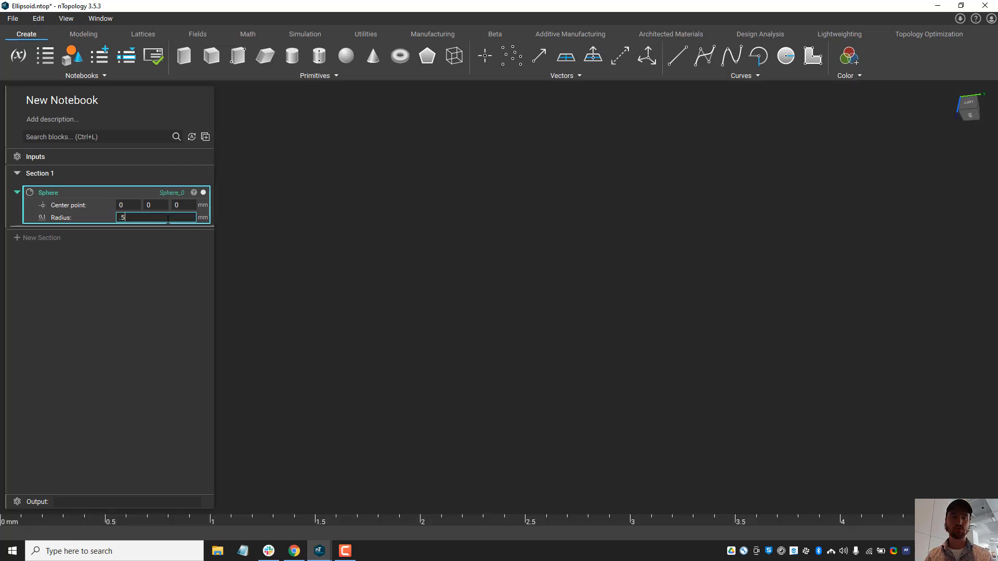
# Step: Add a Remap Field block and use the existing sphere as its scalar field
pyautogui.click(104, 134)
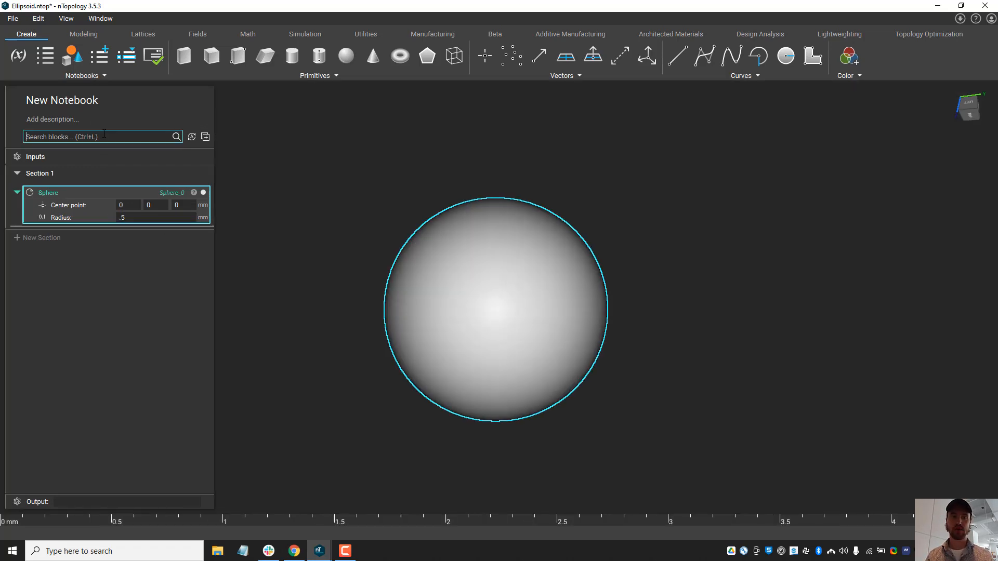
pyautogui.write('remap')
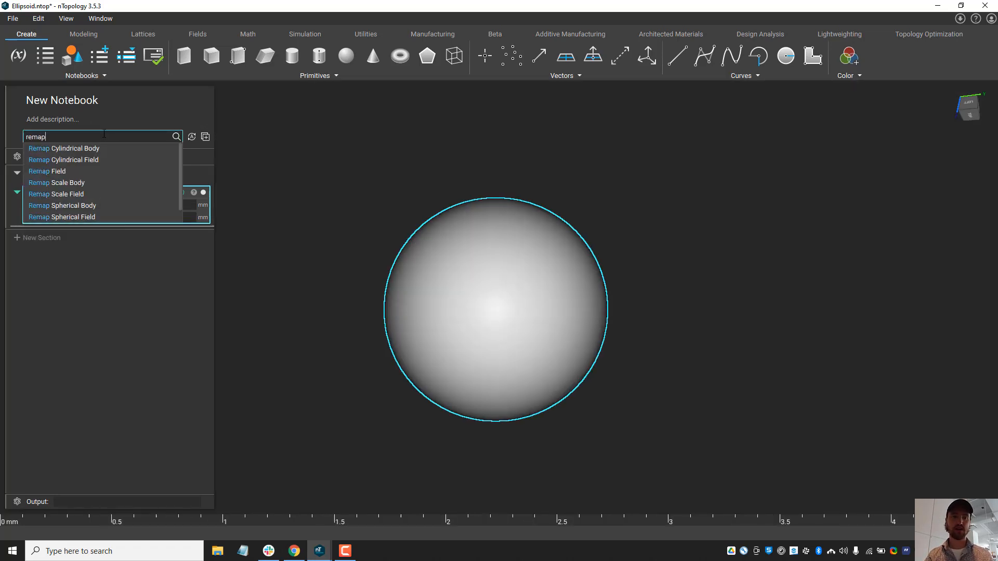
pyautogui.click(121, 173)
pyautogui.moveTo(73, 196); pyautogui.dragTo(89, 251)
# Step: Set the Remap Field components to 2*x for X, y for Y and z for Z
pyautogui.click(143, 245)
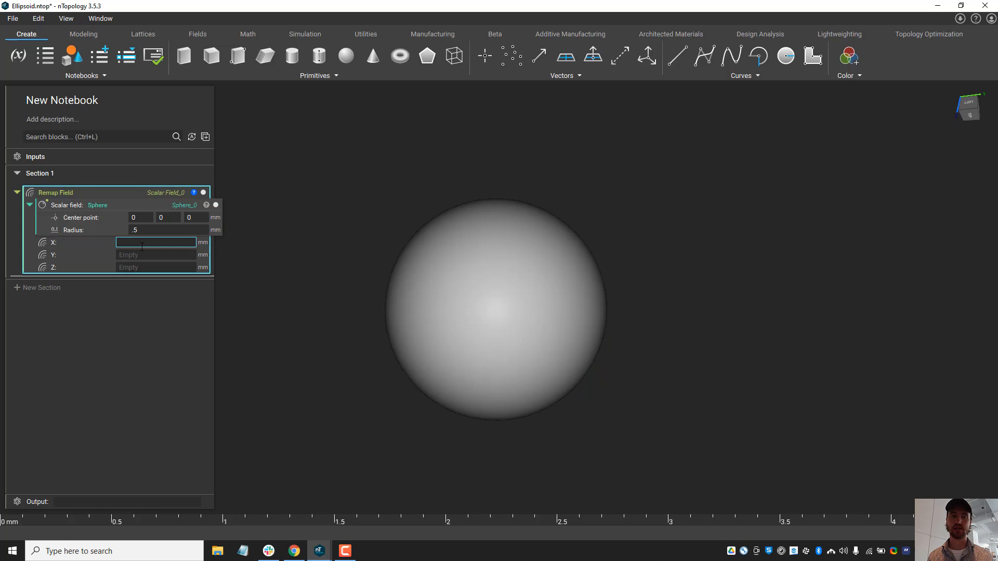
pyautogui.click(229, 235)
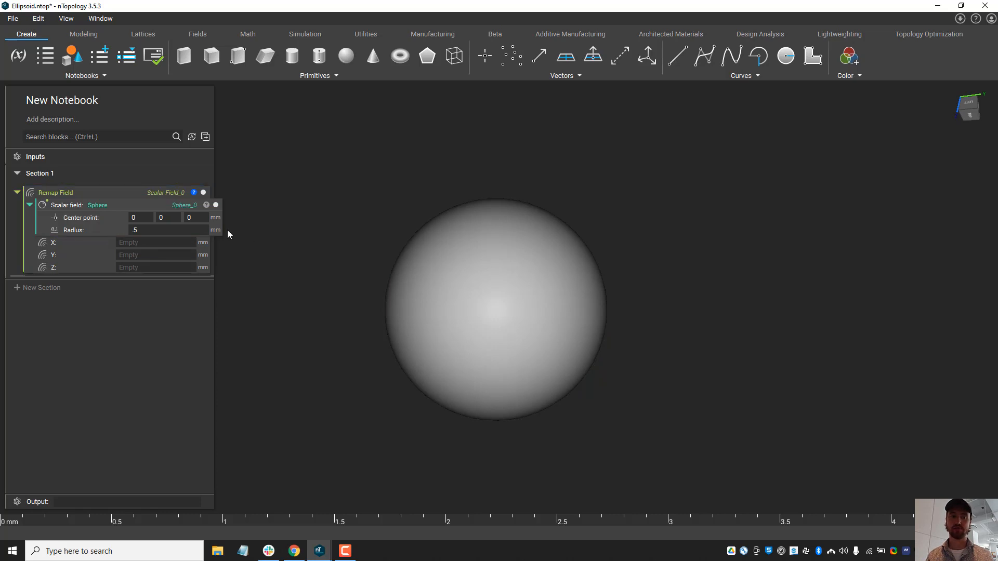
pyautogui.click(139, 243)
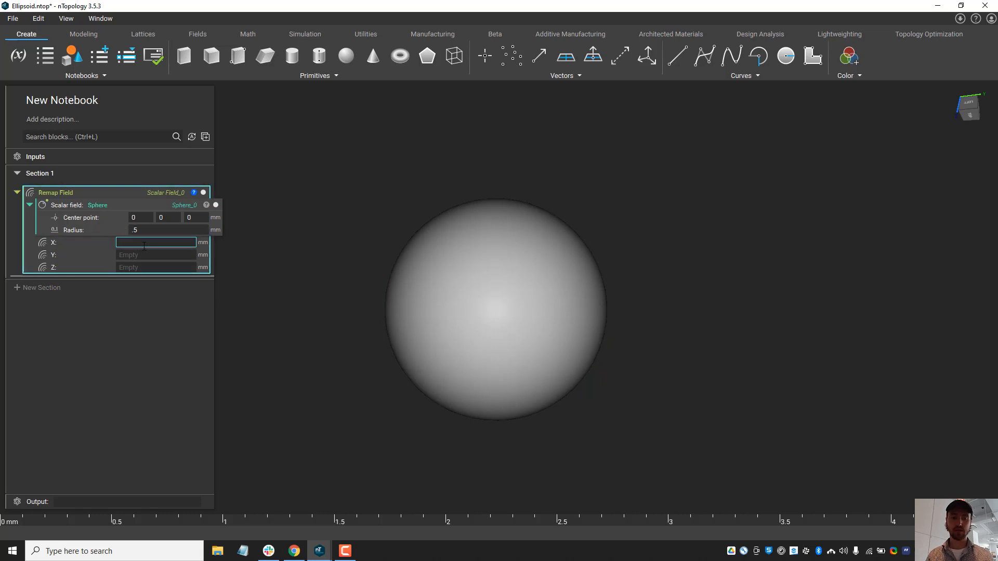
pyautogui.write('2*')
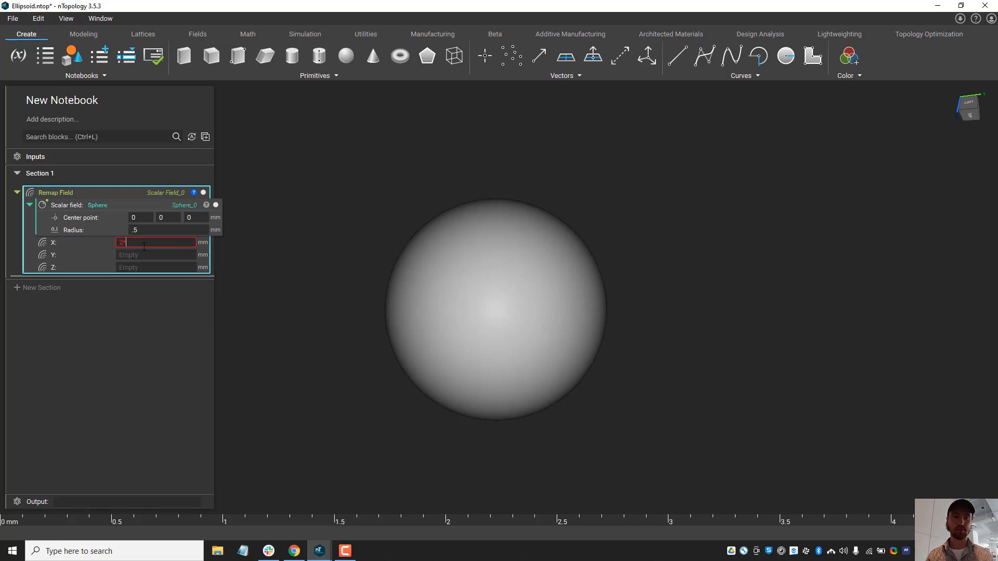
pyautogui.write('x')
pyautogui.click(190, 255)
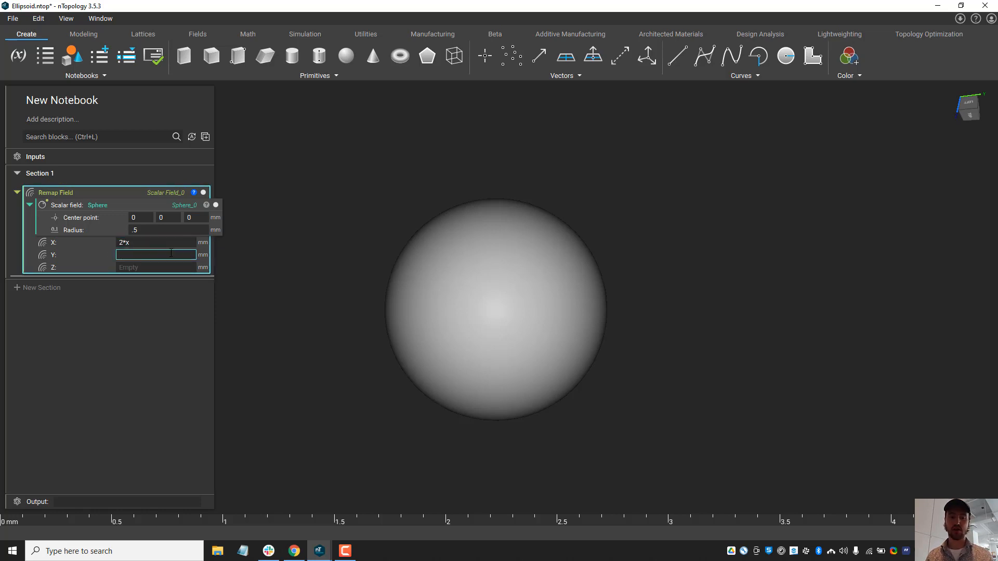
pyautogui.write('y')
pyautogui.click(325, 262)
pyautogui.click(168, 268)
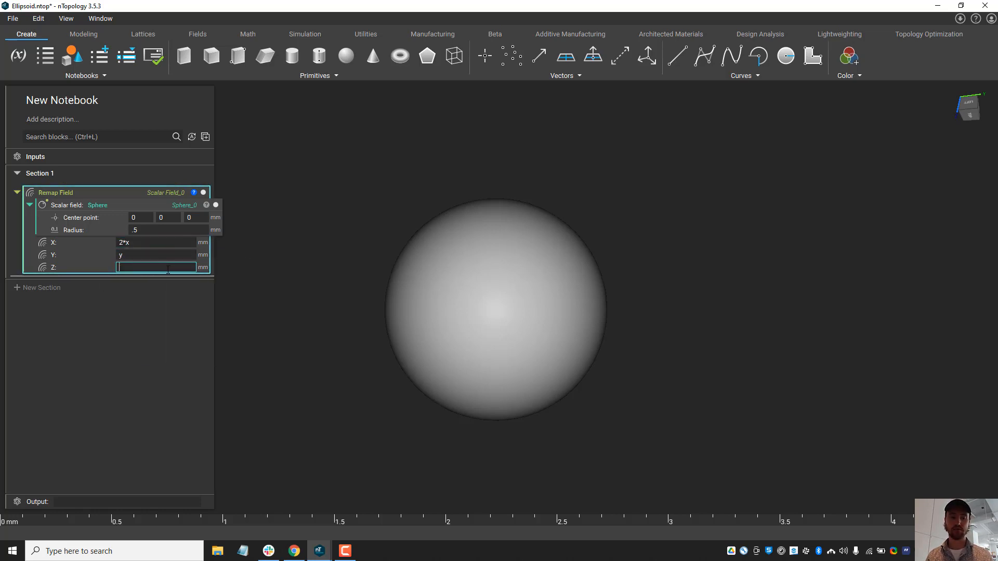
pyautogui.write('z')
pyautogui.click(299, 237)
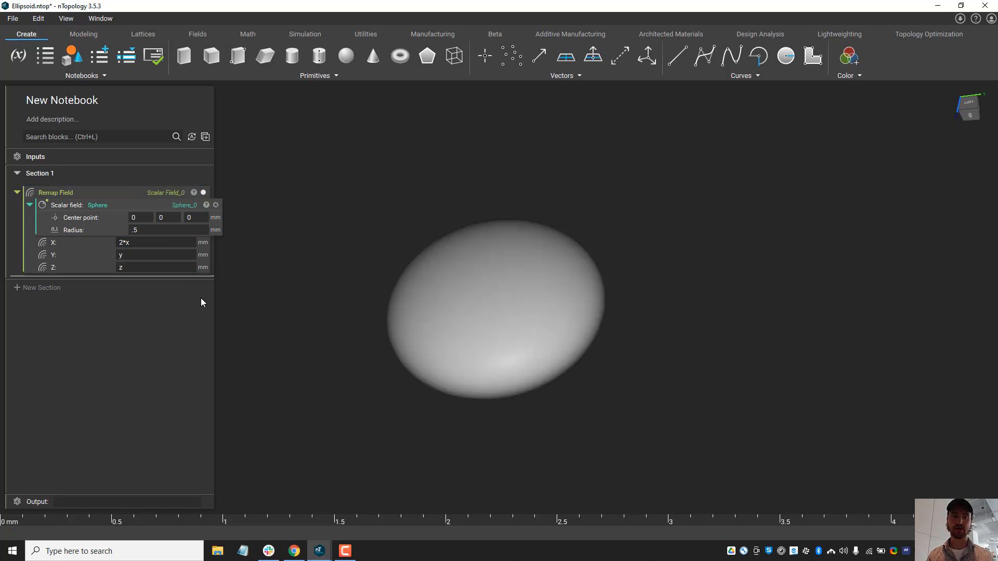
# Step: Examine the remapped sphere in the left and back views and line it up with the scale ruler to compare its X width
pyautogui.click(970, 101)
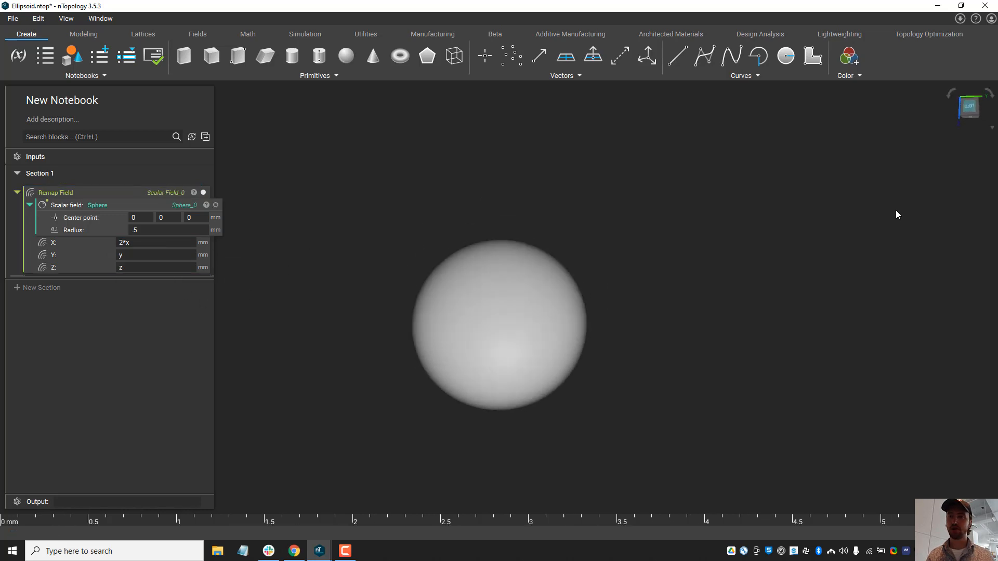
pyautogui.moveTo(689, 288); pyautogui.dragTo(634, 273, button='right')
pyautogui.scroll(3, 633, 273)
pyautogui.click(971, 111)
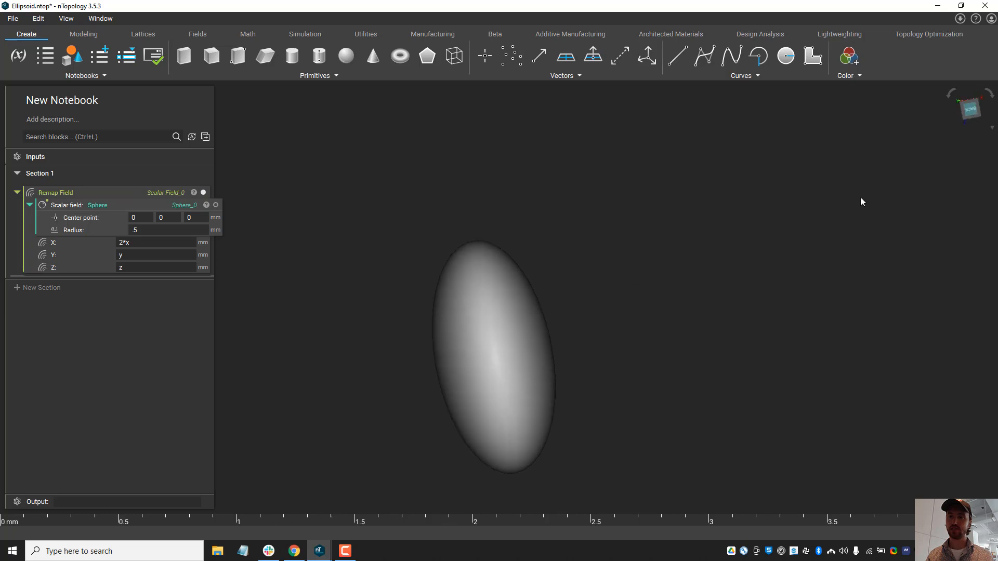
pyautogui.scroll(3, 582, 315)
pyautogui.scroll(5, 583, 316)
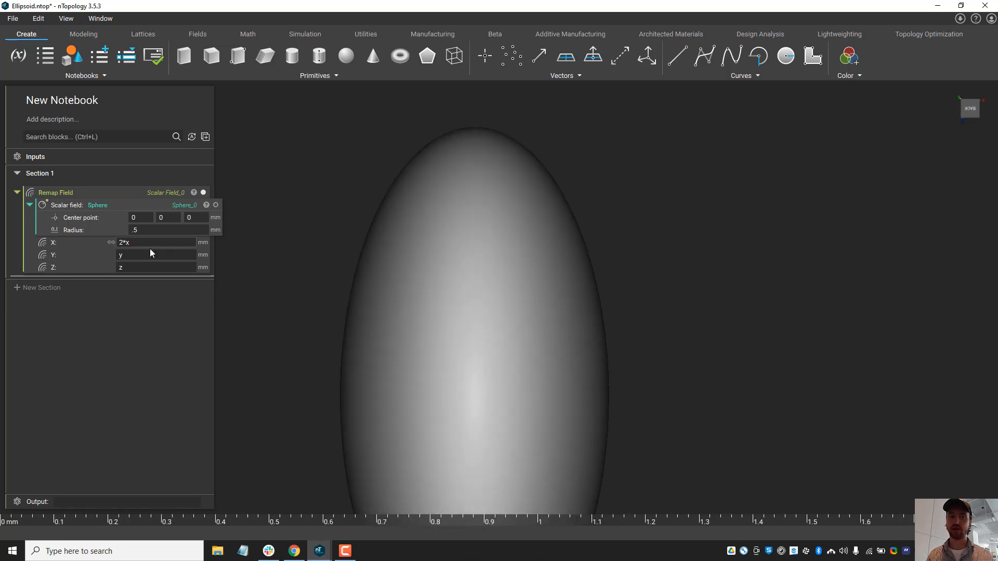
pyautogui.moveTo(472, 284); pyautogui.dragTo(585, 322, button='middle')
pyautogui.moveTo(606, 522); pyautogui.dragTo(682, 452, button='middle')
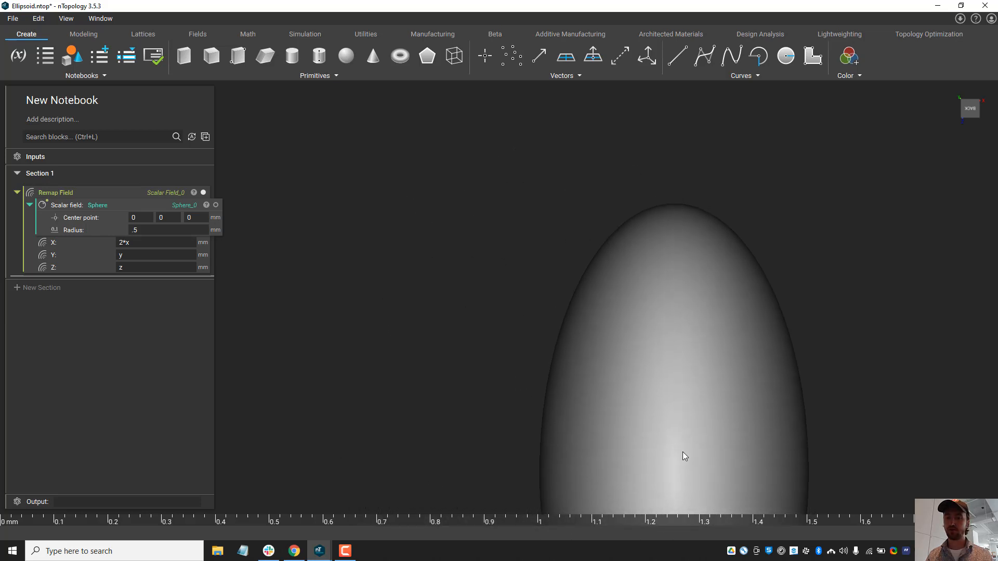
# Step: Inspect the remapped sphere from the left against the scale ruler, and view its overall shape at an angle
pyautogui.moveTo(683, 453); pyautogui.dragTo(661, 364, button='right')
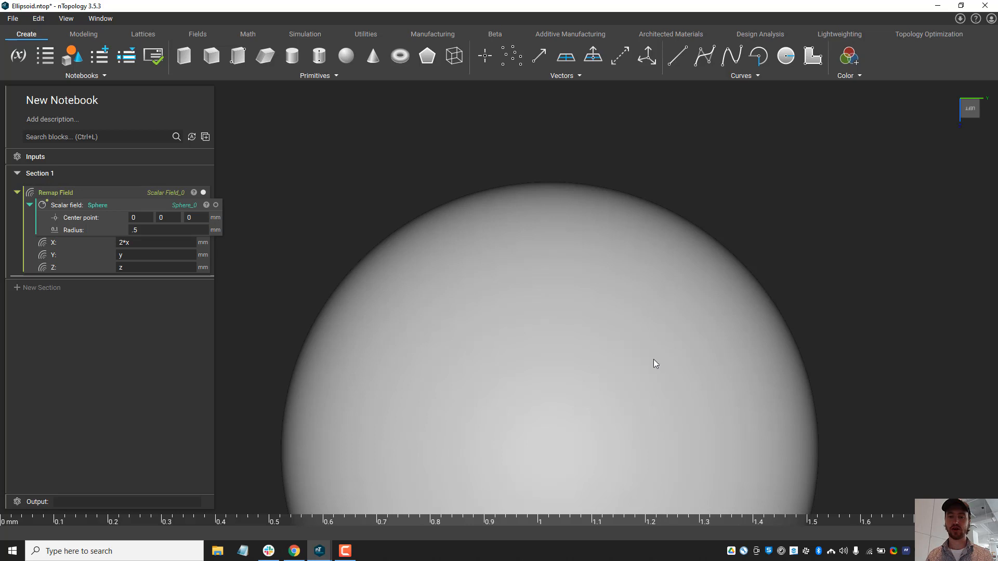
pyautogui.scroll(-2, 650, 363)
pyautogui.moveTo(648, 407); pyautogui.dragTo(610, 432, button='middle')
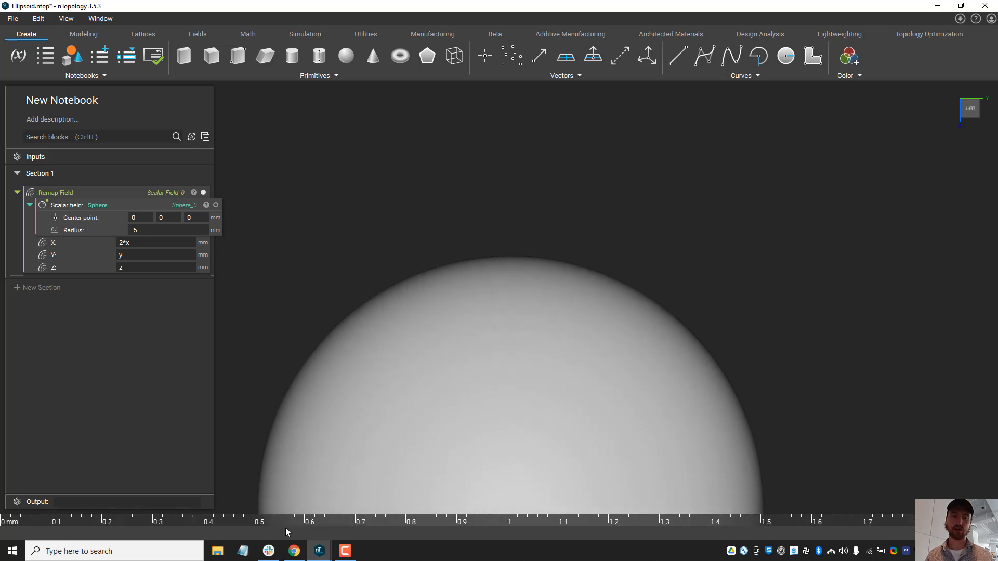
pyautogui.scroll(-2, 449, 363)
pyautogui.moveTo(480, 414); pyautogui.dragTo(451, 255, button='middle')
pyautogui.moveTo(451, 255); pyautogui.dragTo(608, 292, button='right')
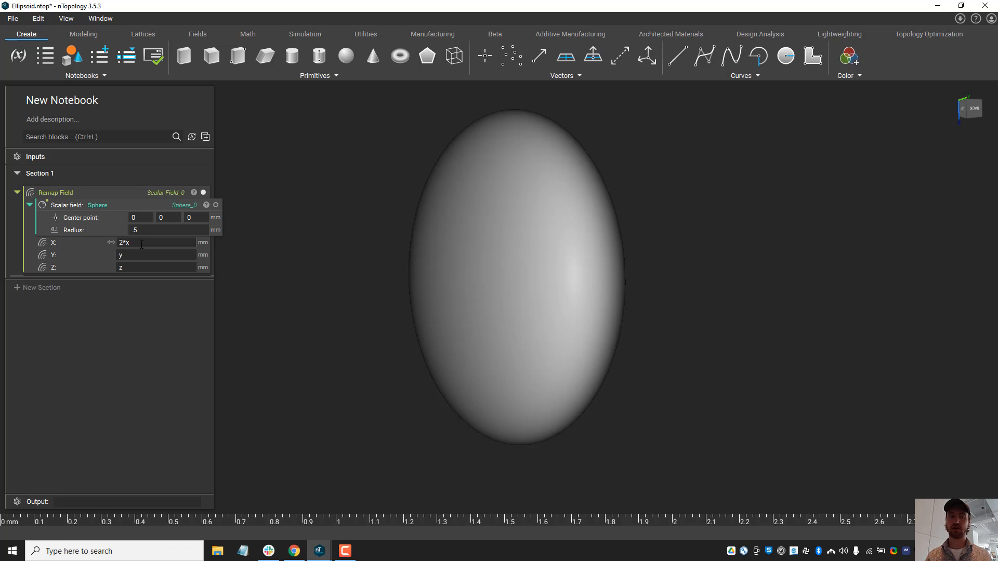
# Step: Replace the Remap Field's X component with a Divide block that uses x as Operand A
pyautogui.click(142, 243)
pyautogui.write('divi')
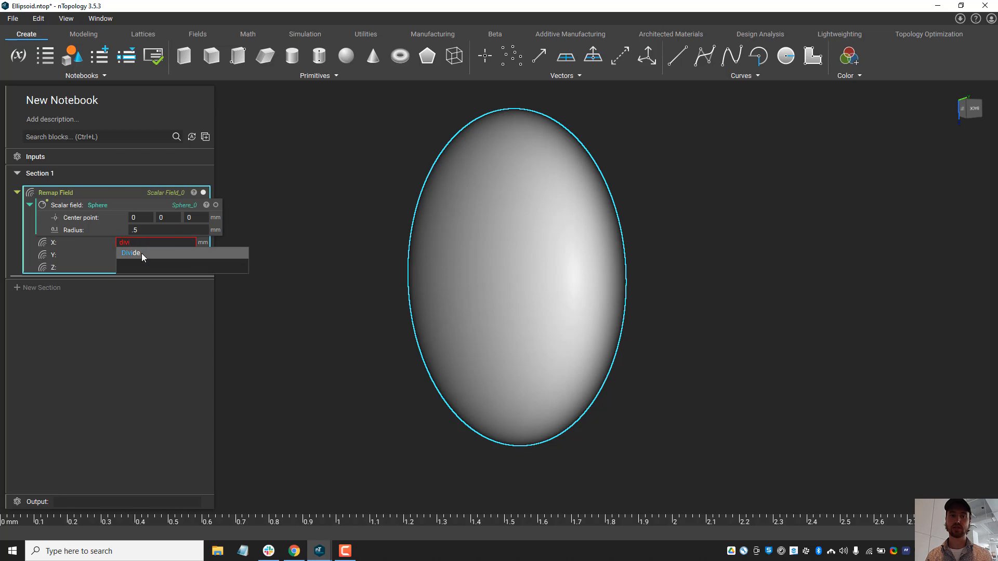
pyautogui.click(142, 253)
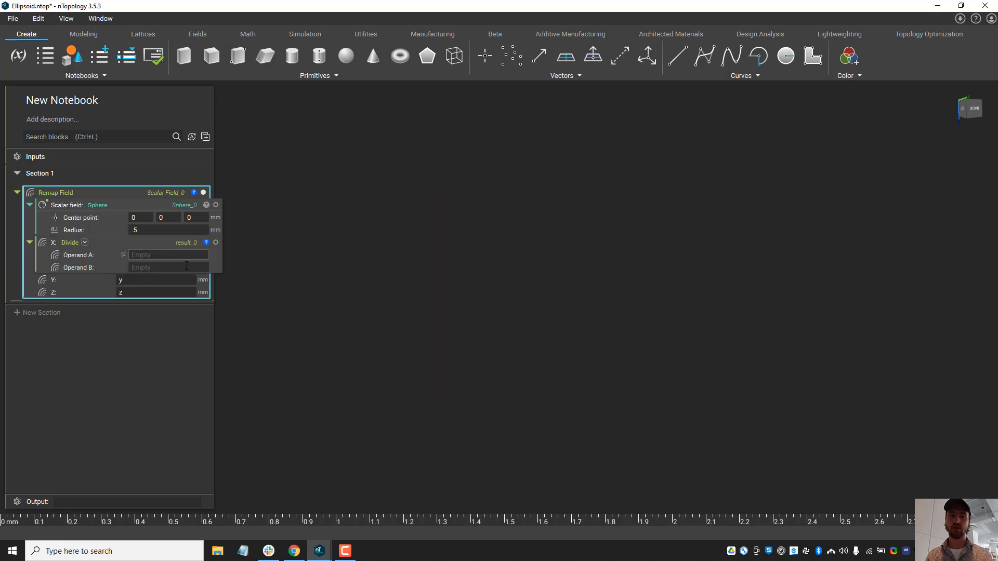
pyautogui.click(175, 255)
pyautogui.write('x')
pyautogui.press('Return')
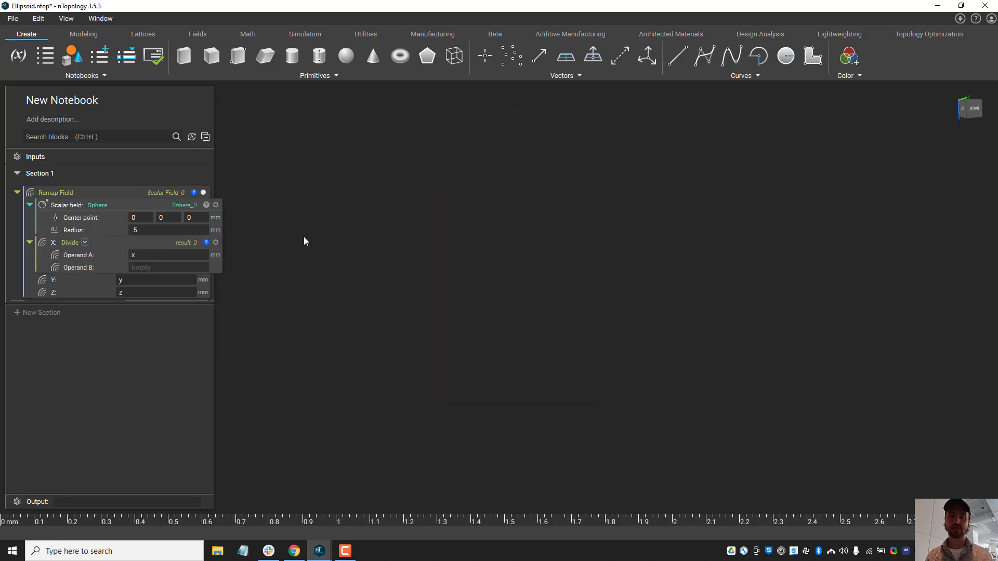
# Step: Turn Operand B of the X Divide block into a variable named "X diamter"
pyautogui.rightClick(80, 267)
pyautogui.click(131, 277)
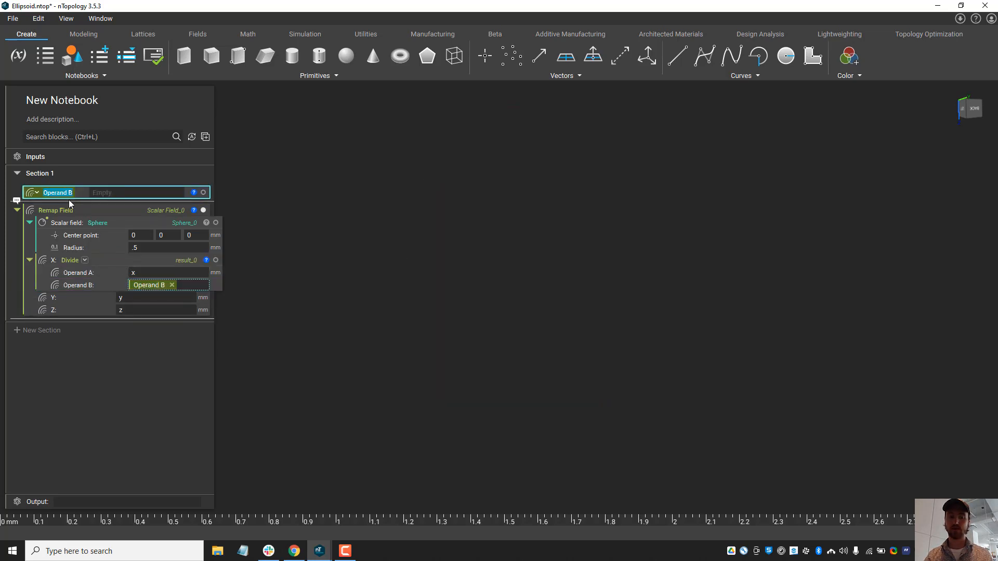
pyautogui.write('X diamter')
pyautogui.click(321, 229)
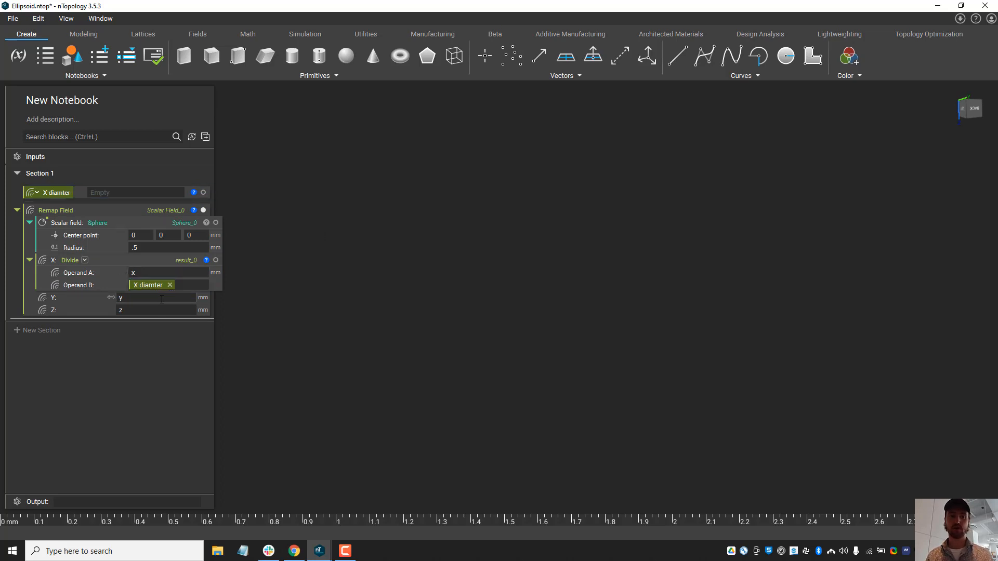
# Step: Replace the Remap Field's Y component with a Divide block that uses y as Operand A
pyautogui.click(161, 299)
pyautogui.write('divid')
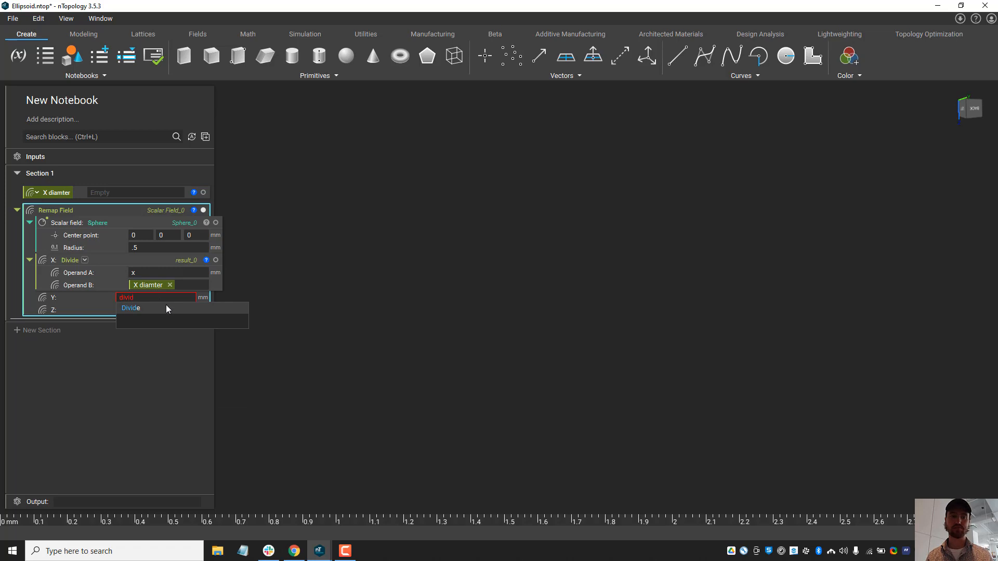
pyautogui.click(156, 307)
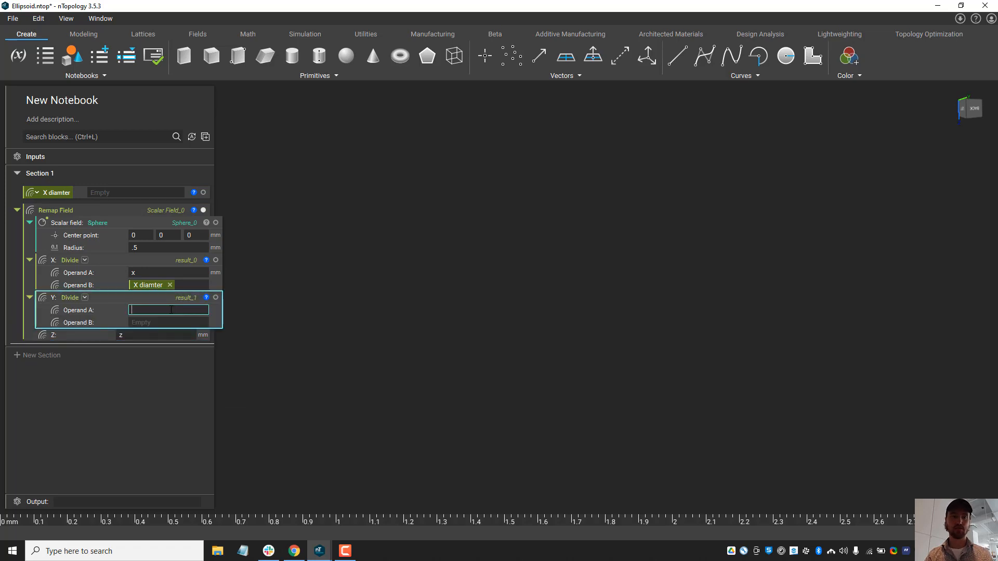
pyautogui.write('y')
pyautogui.click(416, 315)
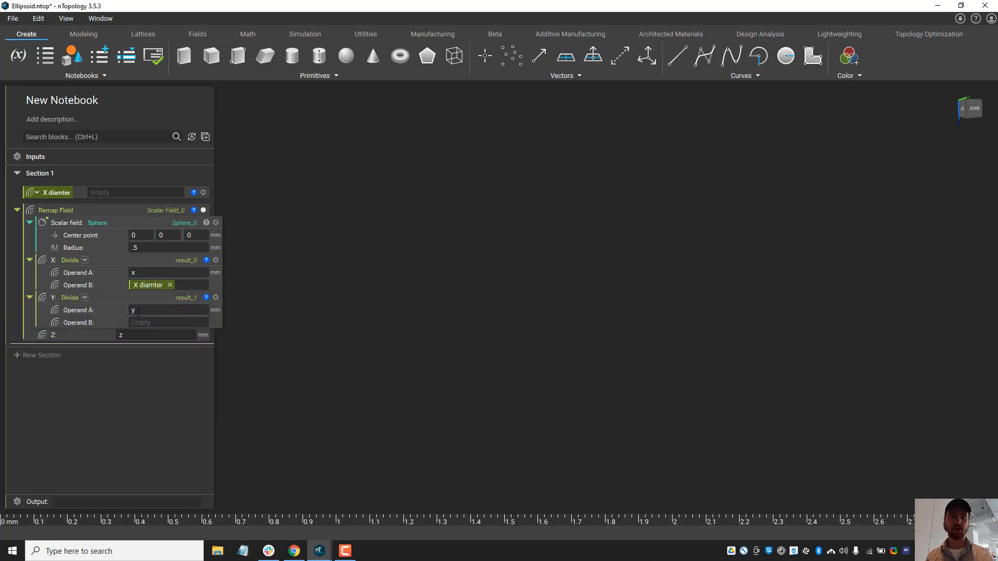
# Step: Turn Operand B of the Y Divide block into a variable named "Y diameter"
pyautogui.rightClick(75, 326)
pyautogui.click(99, 337)
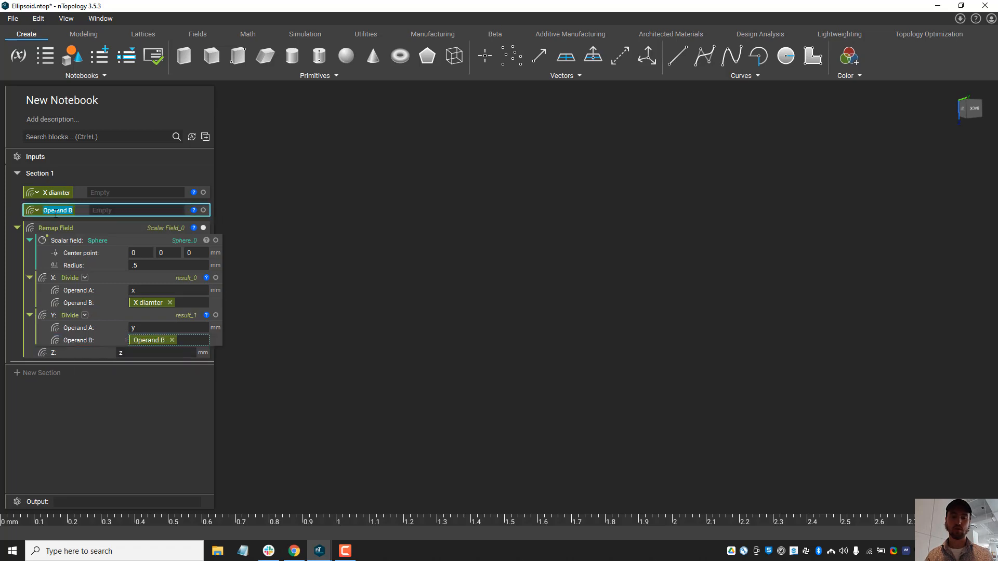
pyautogui.write('y')
pyautogui.press('BackSpace')
pyautogui.write('Y')
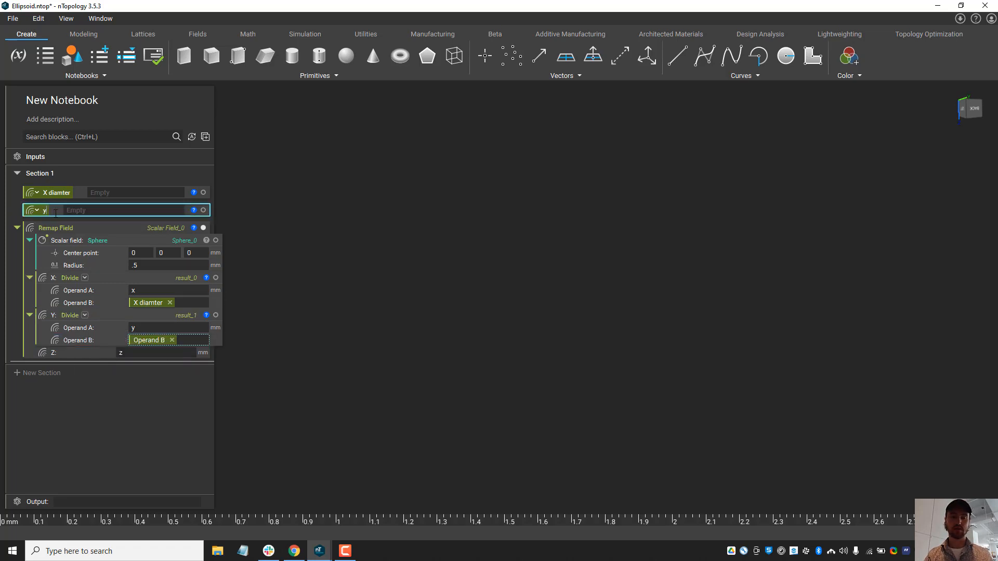
pyautogui.write(' diam')
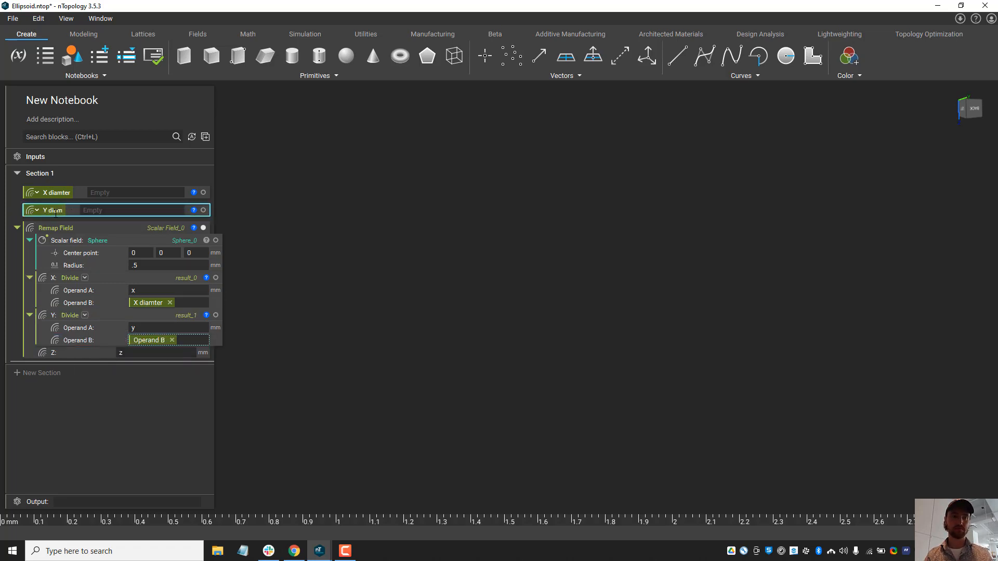
pyautogui.write('eter')
pyautogui.press('Return')
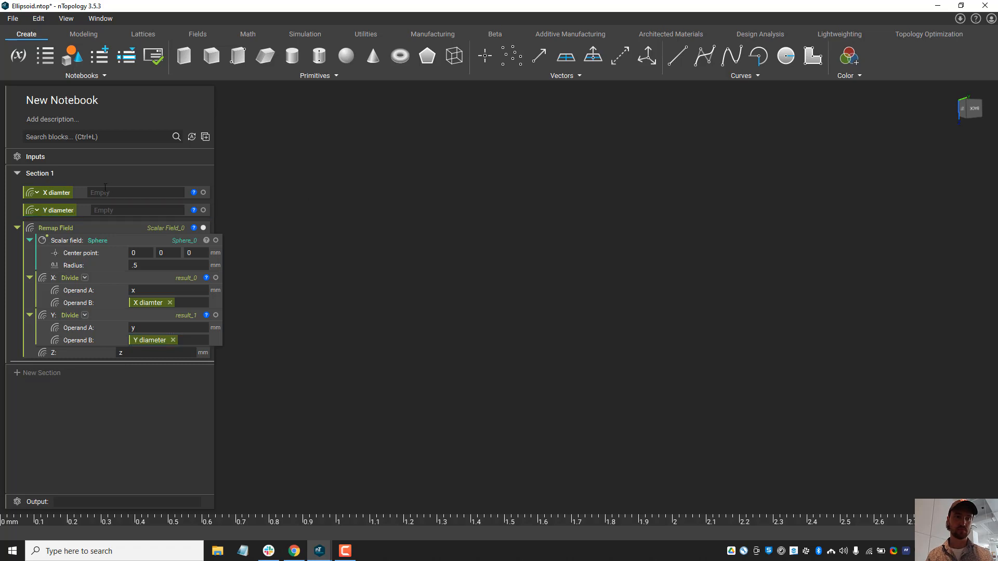
# Step: Correct the spelling of the X variable's name to "X diameter"
pyautogui.click(66, 193)
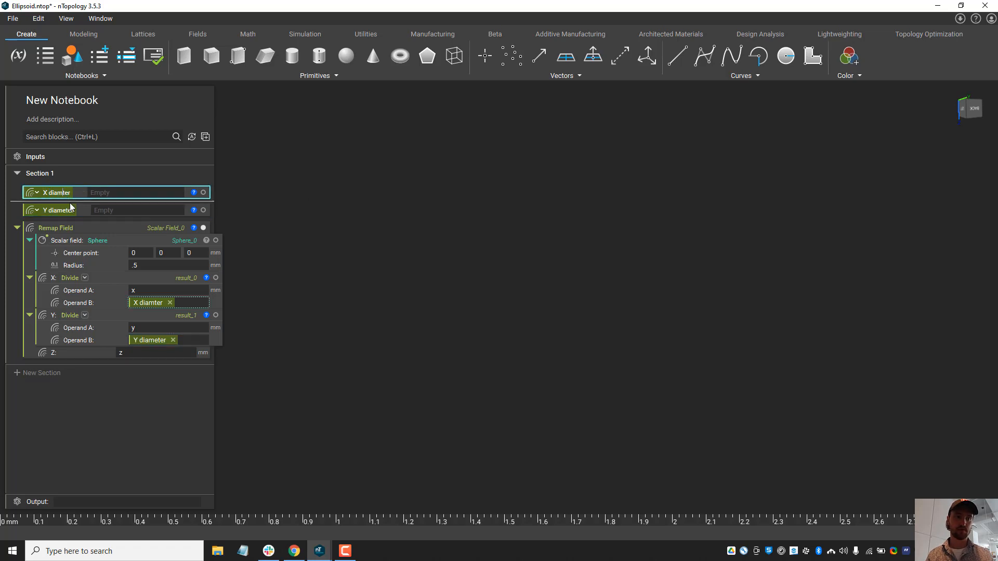
pyautogui.write('e')
pyautogui.press('Return')
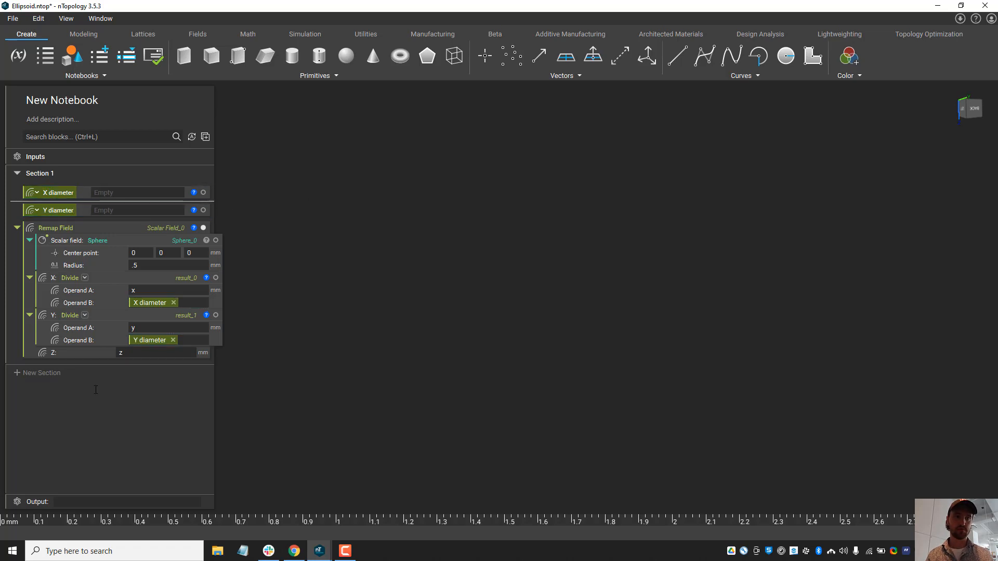
# Step: Replace the Remap Field's Z component with a Divide block that uses z as Operand A
pyautogui.click(144, 356)
pyautogui.write('dia')
pyautogui.press('BackSpace')
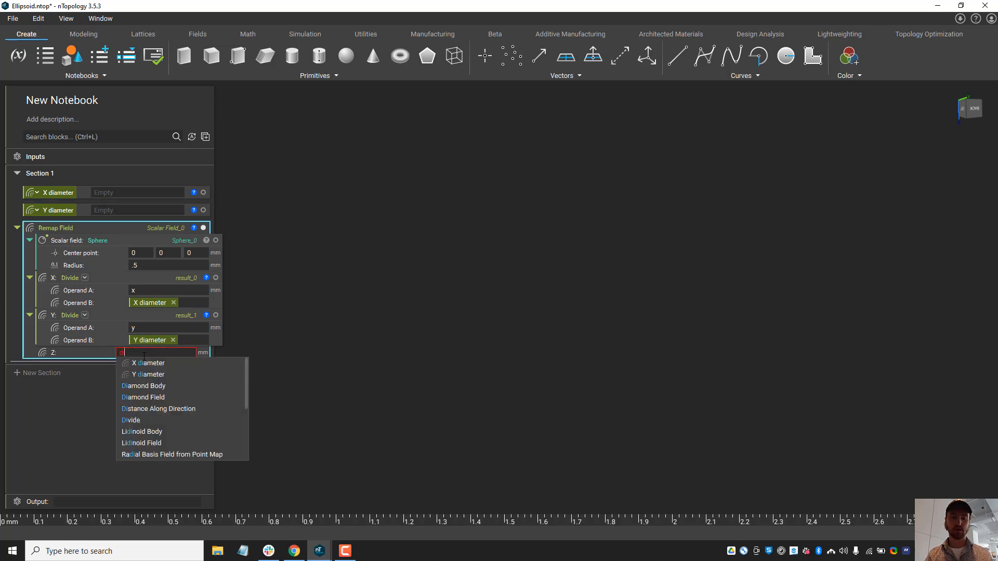
pyautogui.write('vid')
pyautogui.click(144, 362)
pyautogui.click(157, 365)
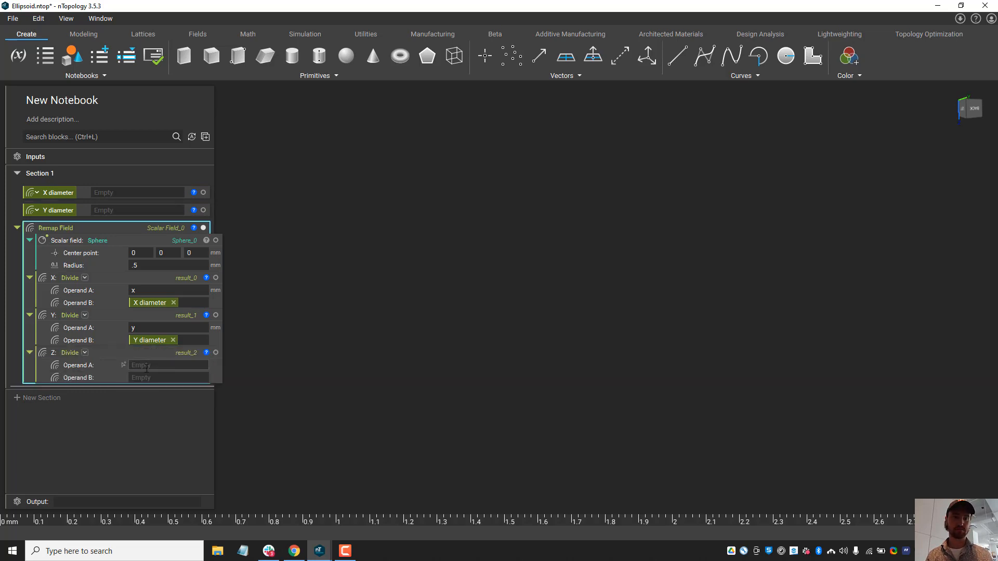
pyautogui.write('z')
pyautogui.press('Return')
# Step: Turn Operand B of the Z Divide block into a variable named "Z diameter"
pyautogui.rightClick(131, 375)
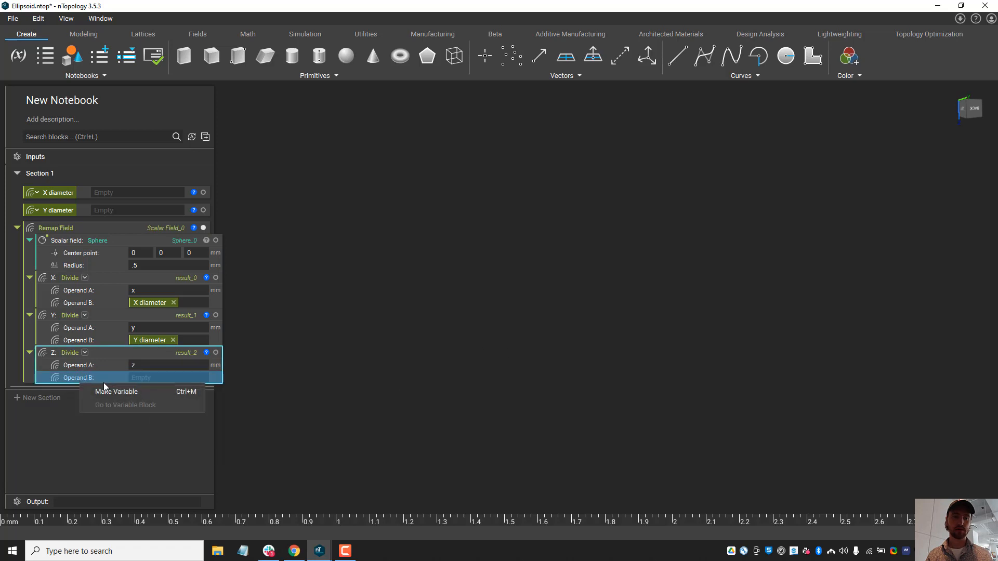
pyautogui.click(104, 383)
pyautogui.write('Z diameter')
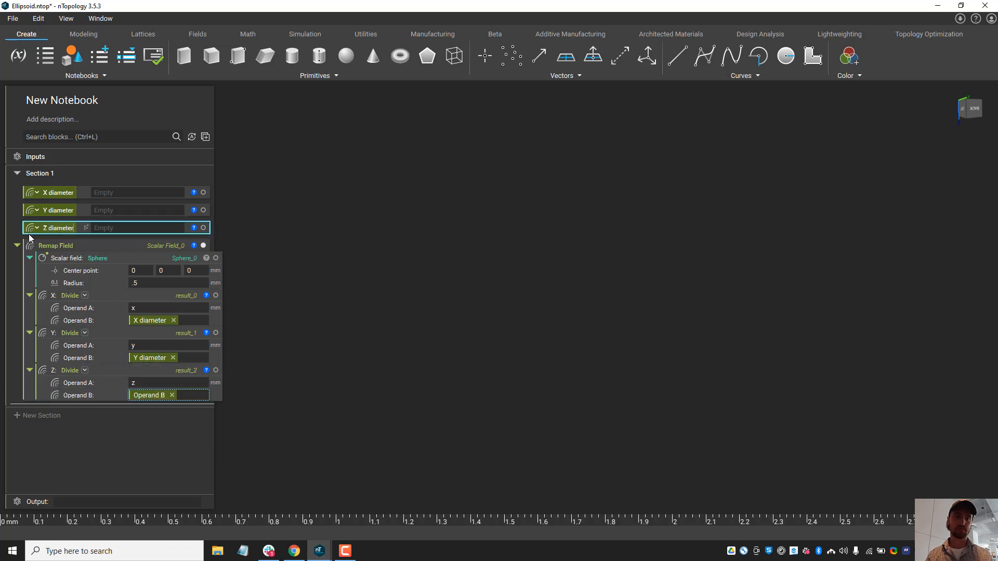
pyautogui.press('Return')
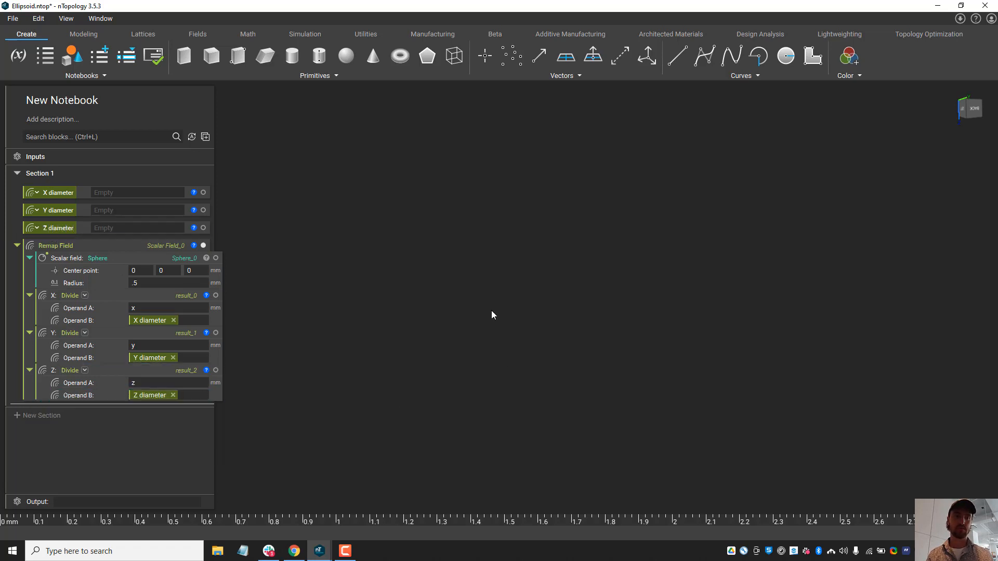
# Step: Set the X diameter, Y diameter and Z diameter variables to 1
pyautogui.click(105, 193)
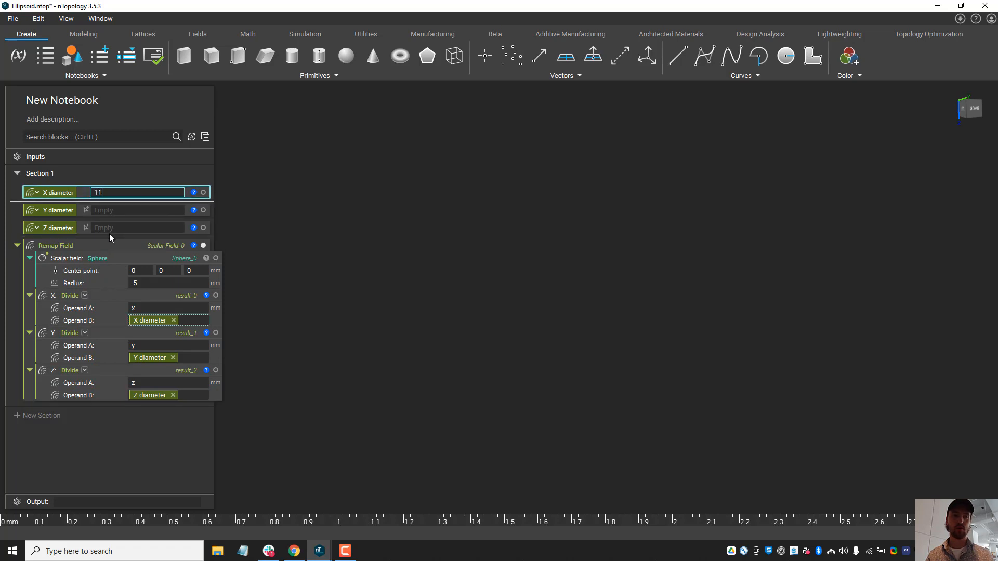
pyautogui.write('1')
pyautogui.click(361, 221)
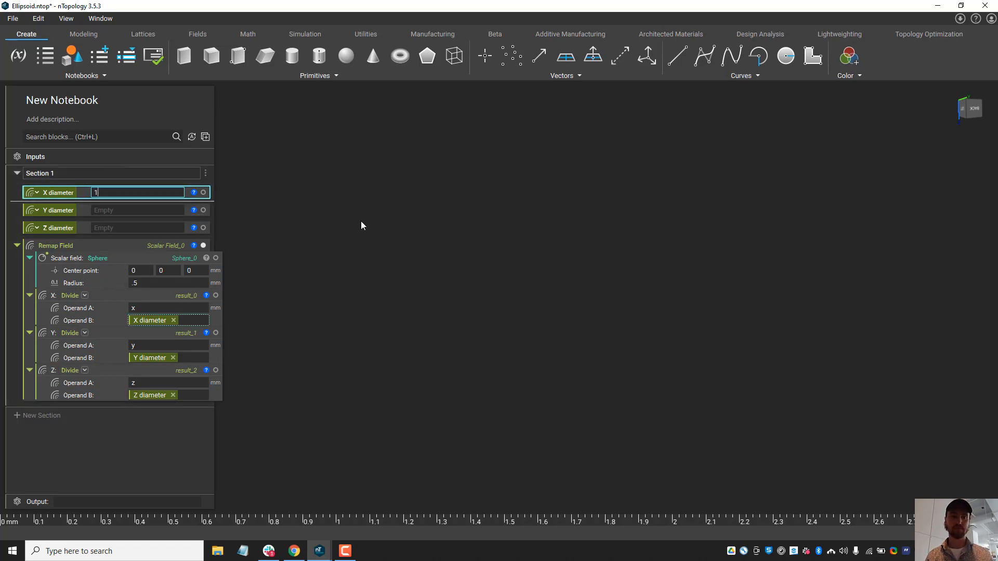
pyautogui.click(156, 211)
pyautogui.write('1')
pyautogui.click(311, 201)
pyautogui.click(167, 229)
pyautogui.write('1')
pyautogui.click(342, 226)
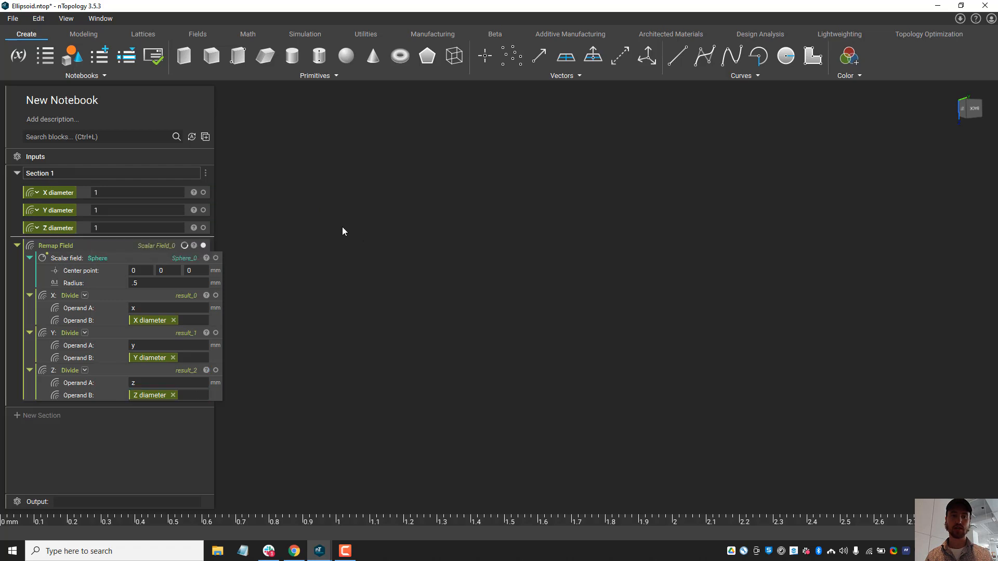
# Step: Set the Y diameter variable to 2 and inspect the stretched shape from several sides
pyautogui.moveTo(629, 320); pyautogui.dragTo(649, 423, button='middle')
pyautogui.scroll(-5, 650, 423)
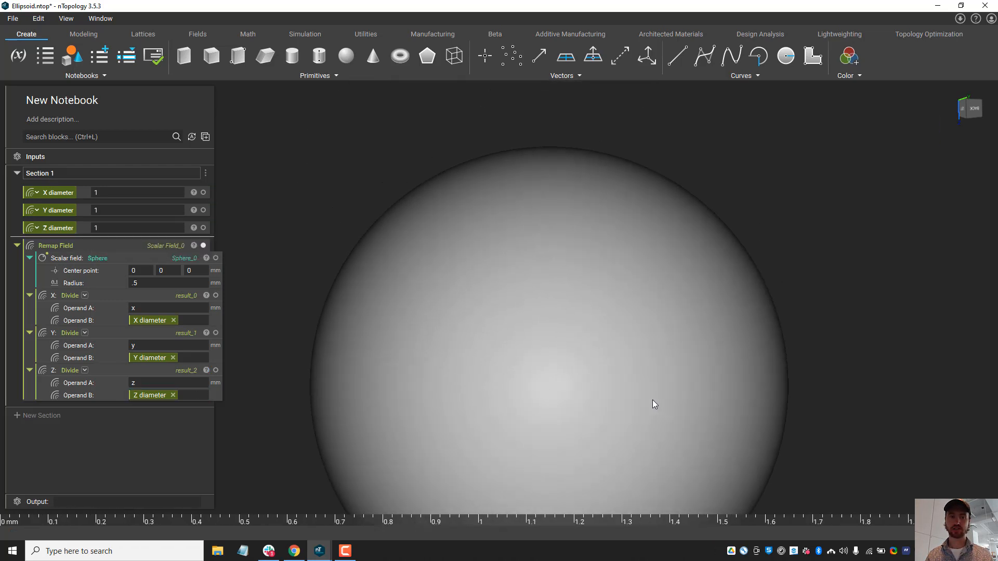
pyautogui.click(95, 210)
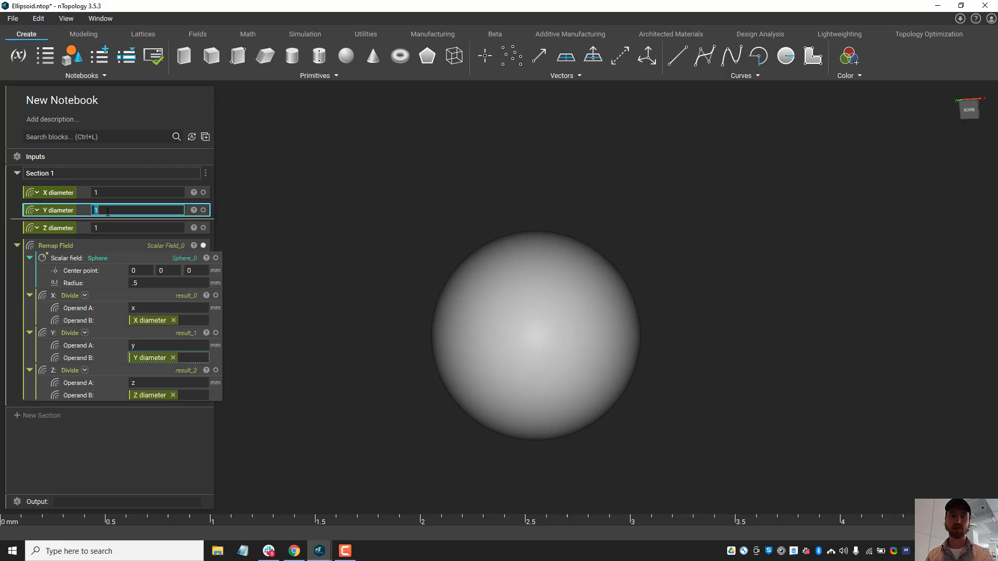
pyautogui.write('2')
pyautogui.click(322, 207)
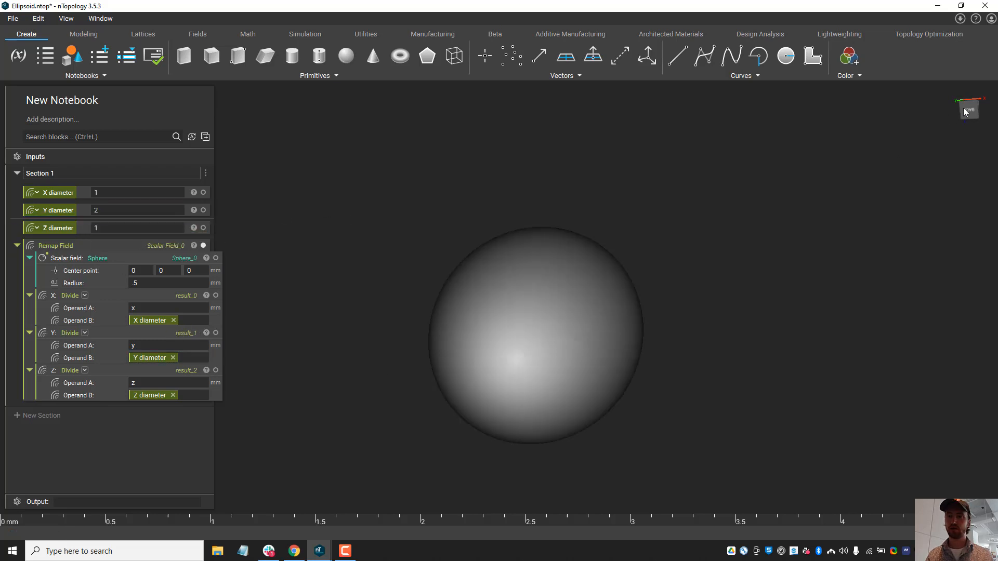
pyautogui.moveTo(487, 384); pyautogui.dragTo(865, 322, button='right')
pyautogui.click(951, 95)
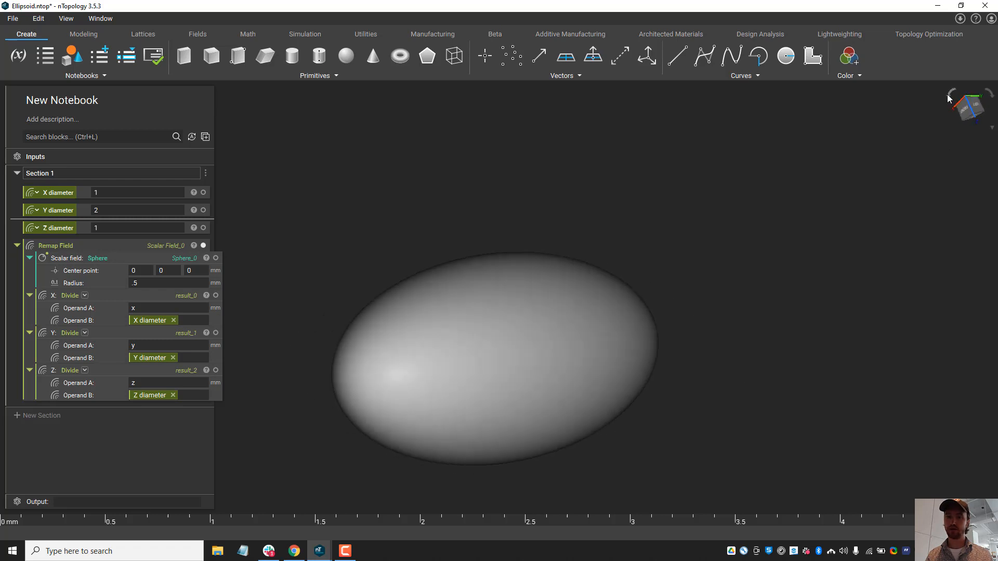
pyautogui.scroll(2, 616, 268)
pyautogui.click(977, 103)
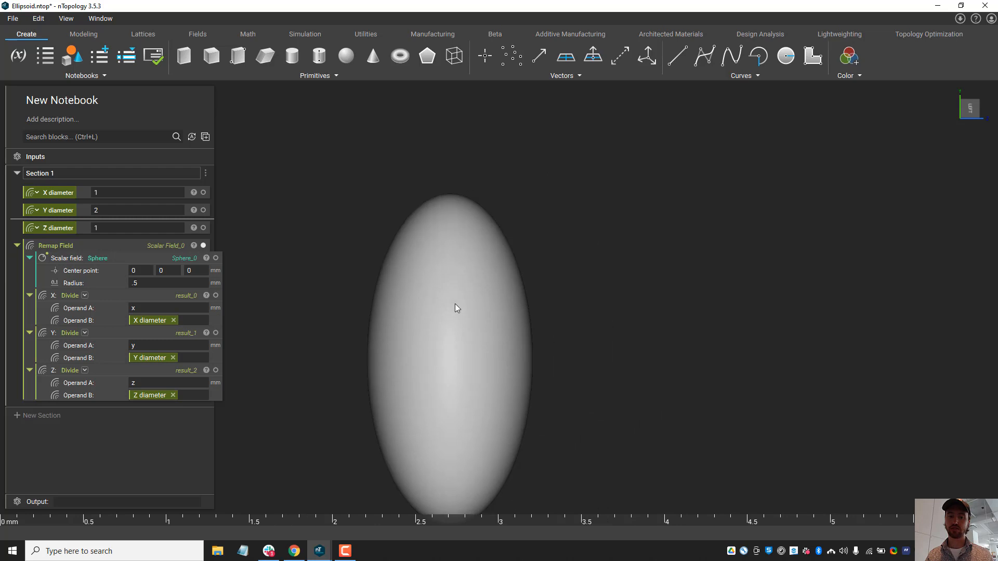
pyautogui.moveTo(467, 318); pyautogui.dragTo(646, 331, button='right')
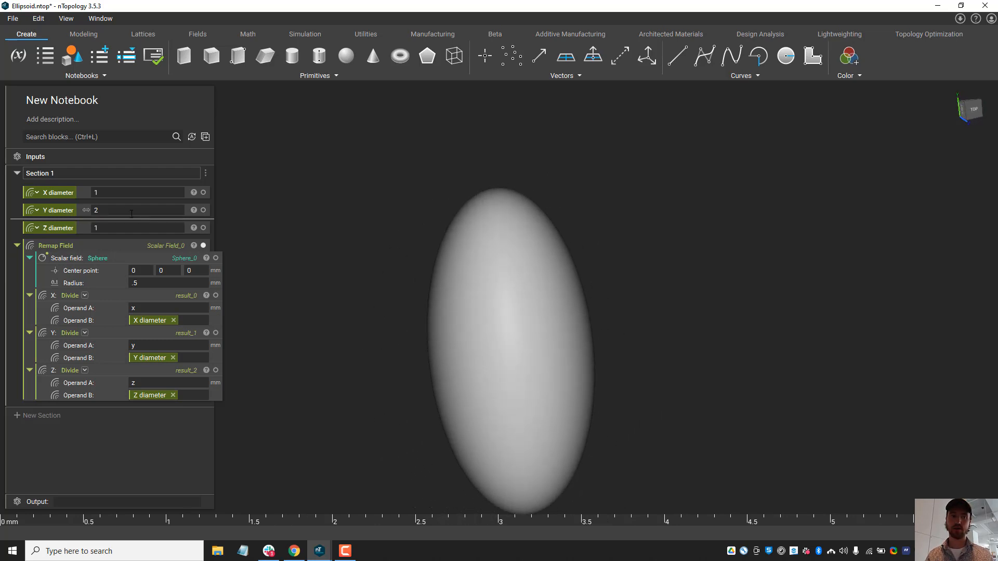
# Step: Set the Z diameter variable to 5 and inspect the elongated ellipsoid
pyautogui.doubleClick(96, 228)
pyautogui.write('5')
pyautogui.press('Return')
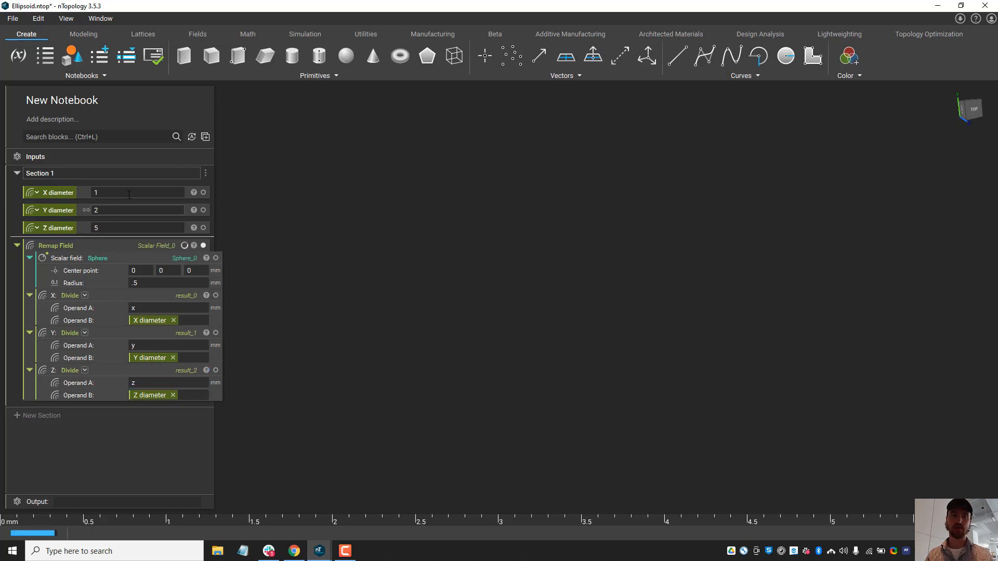
pyautogui.moveTo(441, 328); pyautogui.dragTo(738, 220, button='right')
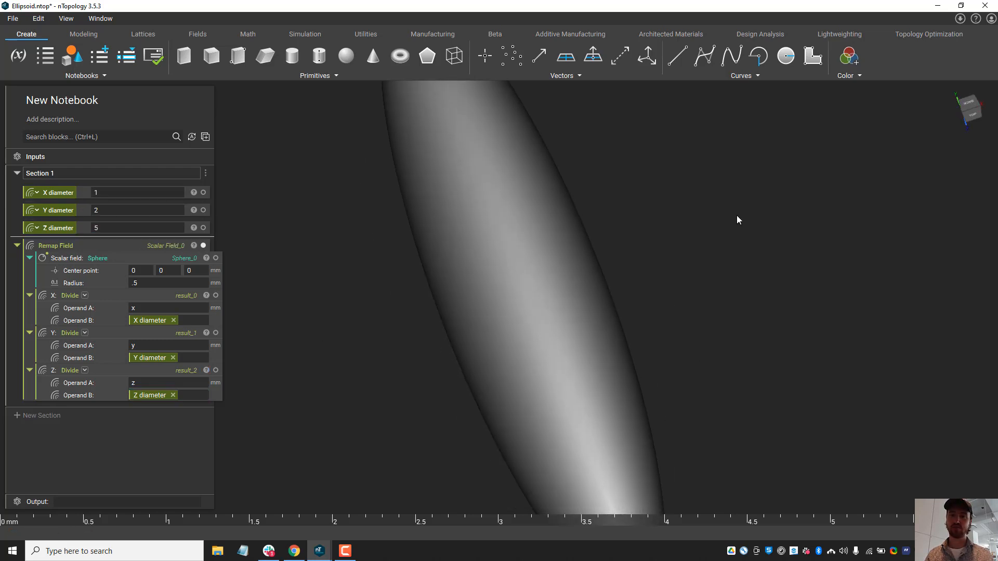
pyautogui.click(974, 102)
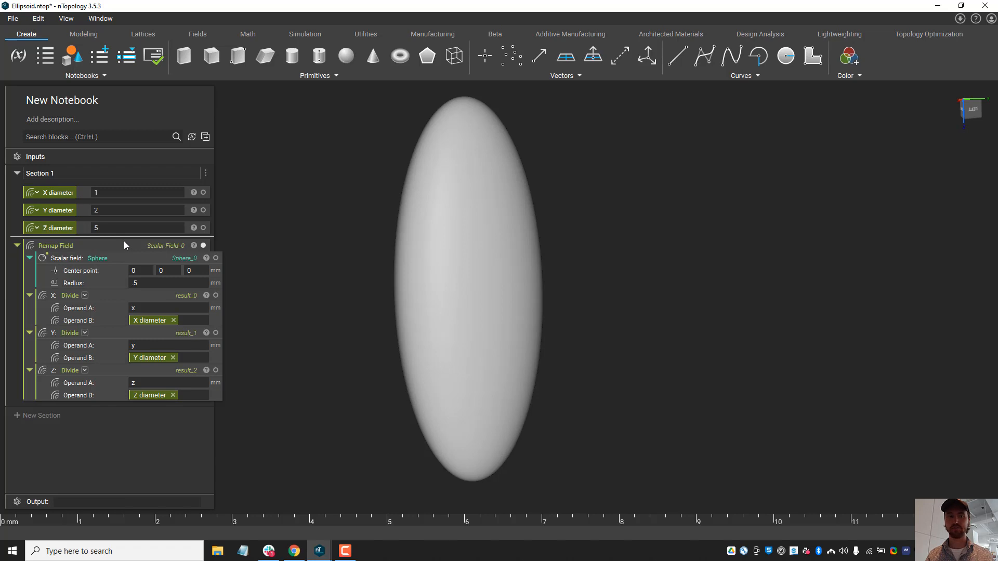
pyautogui.moveTo(317, 201); pyautogui.dragTo(329, 223, button='middle')
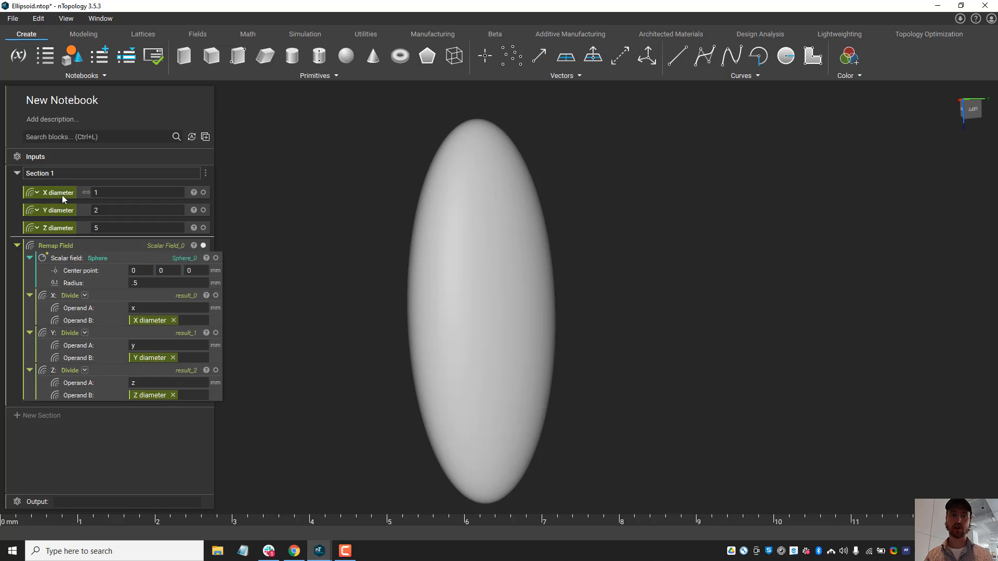
# Step: Move the X, Y and Z diameter variables into the notebook's Inputs and assign the Remap Field block as its Output
pyautogui.moveTo(62, 192); pyautogui.dragTo(74, 162)
pyautogui.moveTo(63, 218); pyautogui.dragTo(81, 203)
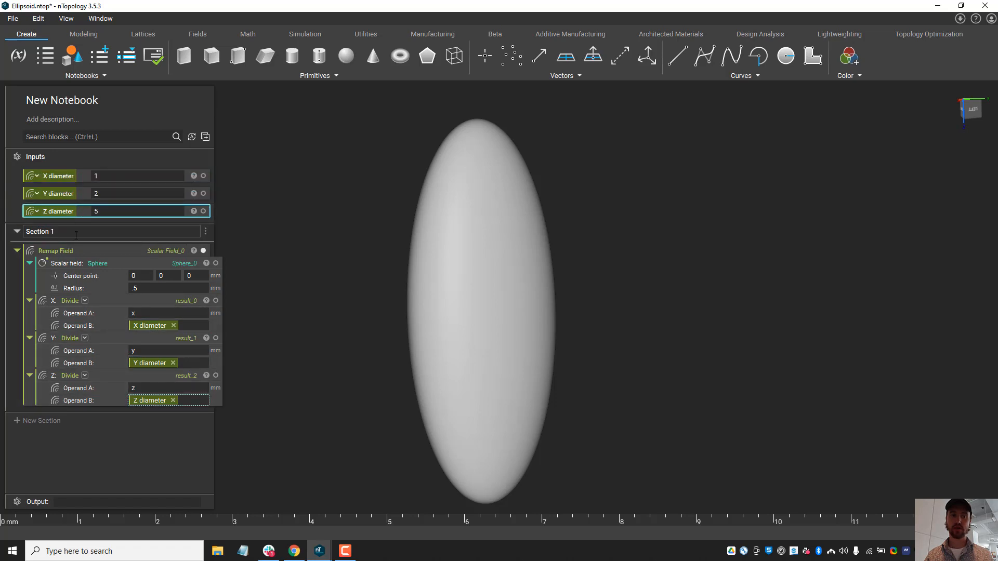
pyautogui.click(120, 254)
pyautogui.moveTo(119, 254); pyautogui.dragTo(133, 504)
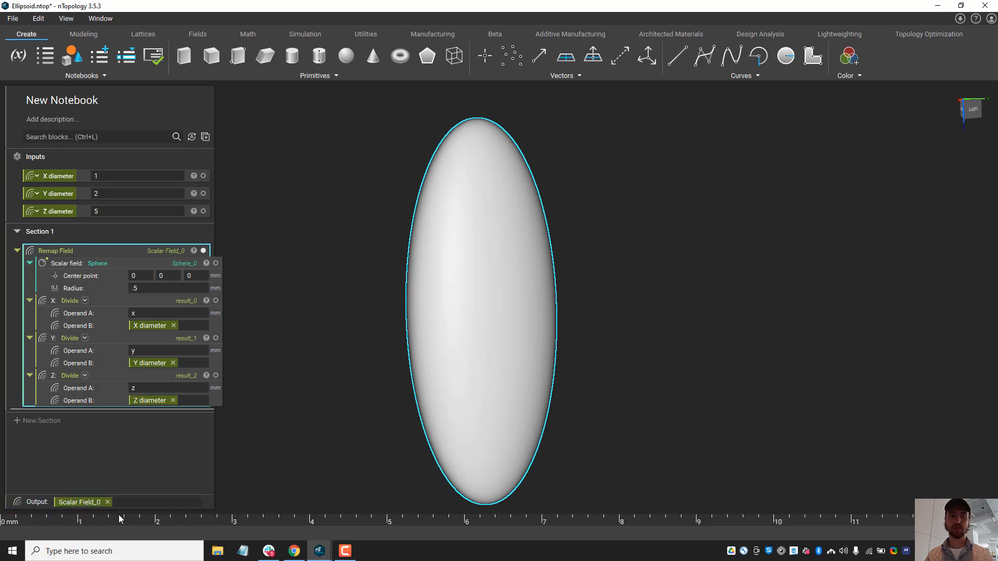
# Step: Rename the notebook as "Ellipsoid"
pyautogui.click(102, 101)
pyautogui.write('E')
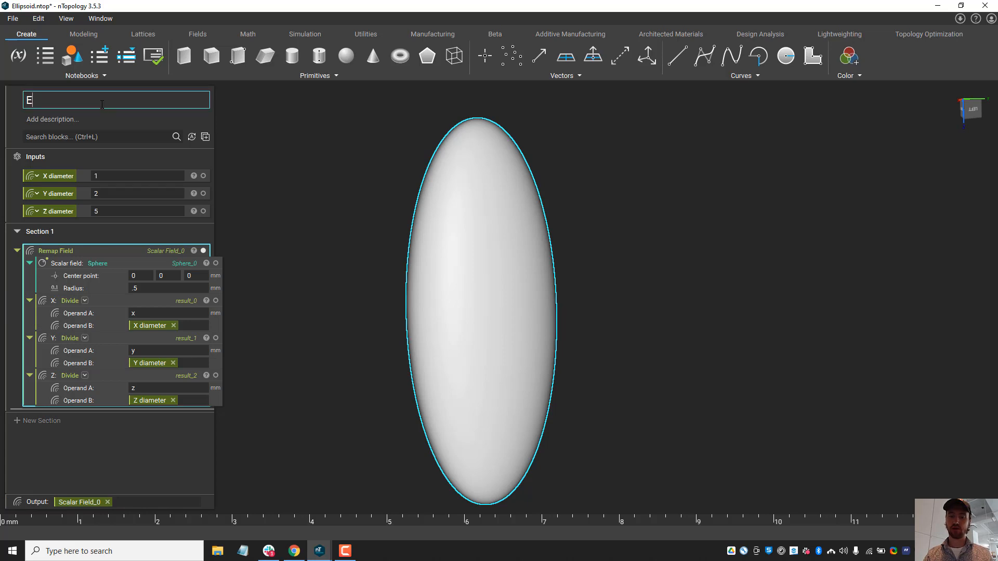
pyautogui.write('llipsoid')
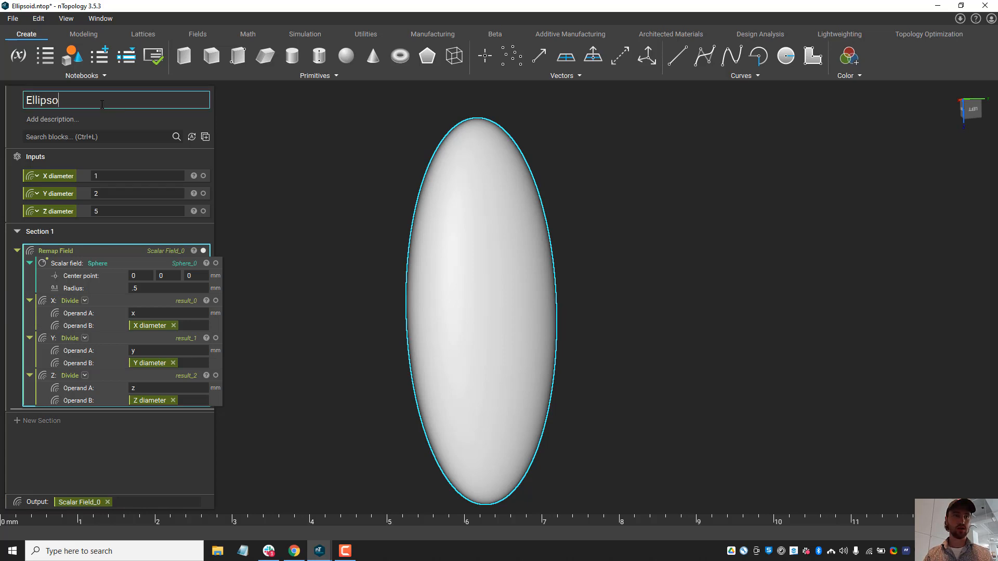
pyautogui.click(224, 151)
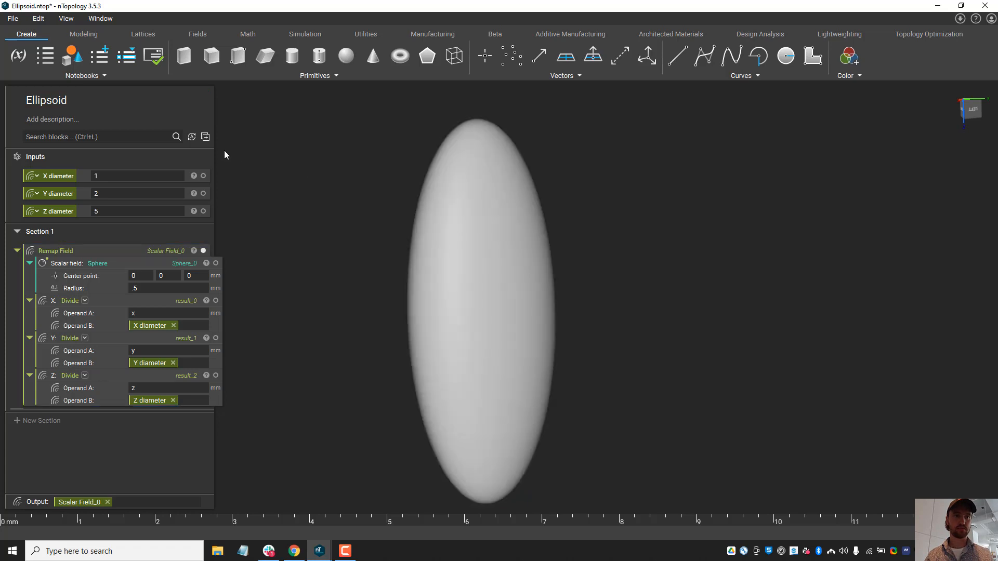
pyautogui.click(68, 100)
pyautogui.click(305, 151)
# Step: Add the notebook description "This block generates an elipsoid" and save the file
pyautogui.click(75, 123)
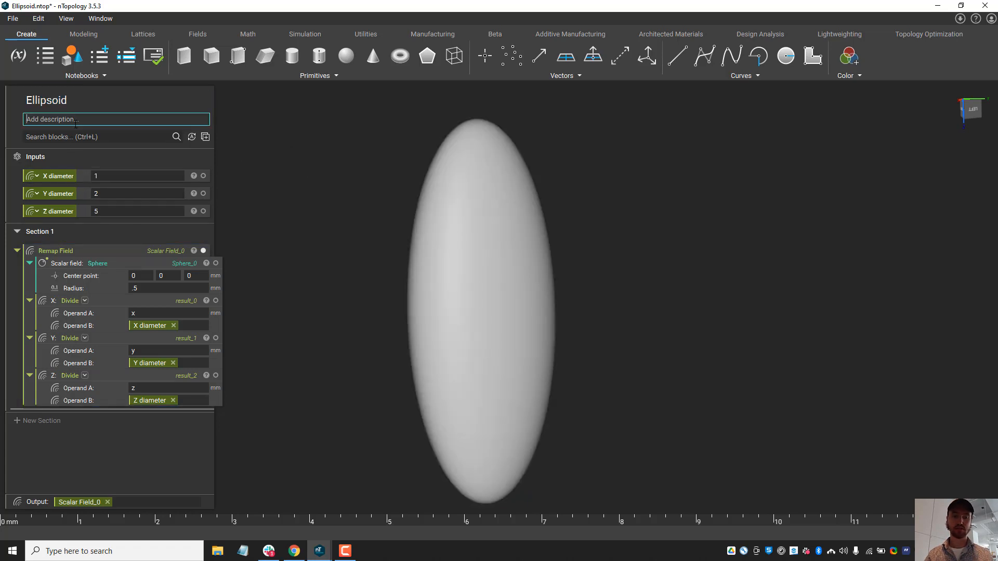
pyautogui.write('This block generates')
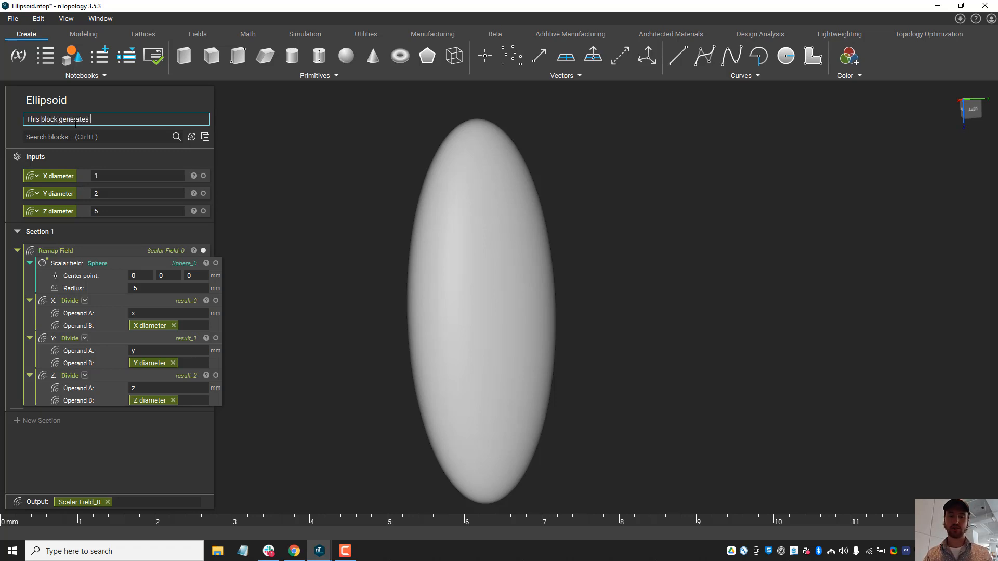
pyautogui.write(' an elipsoid')
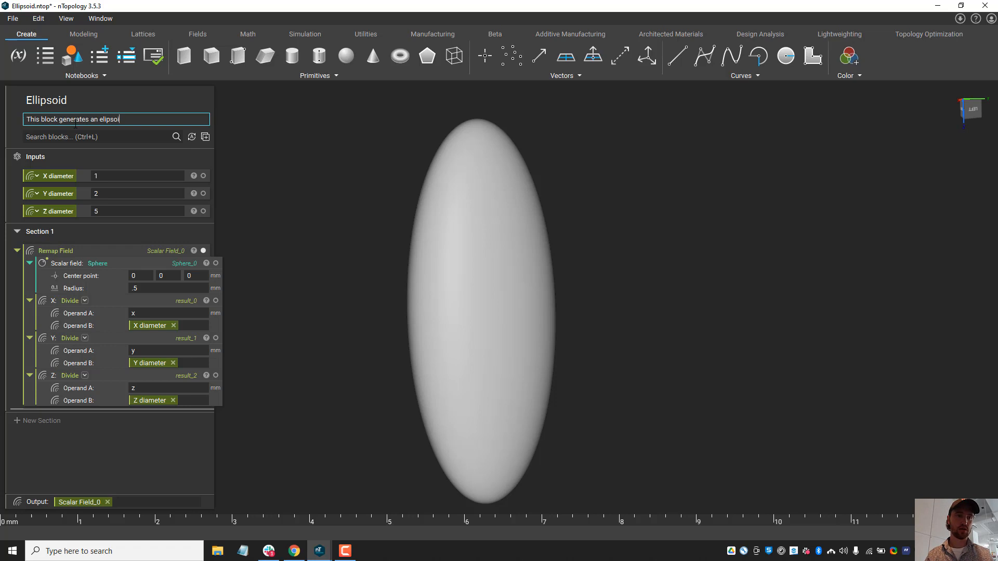
pyautogui.click(263, 113)
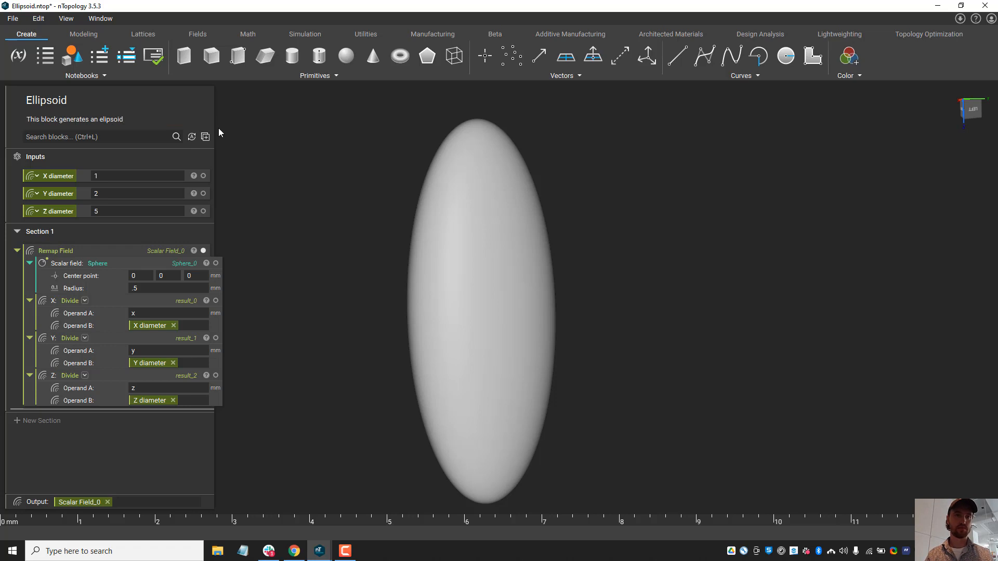
pyautogui.click(13, 19)
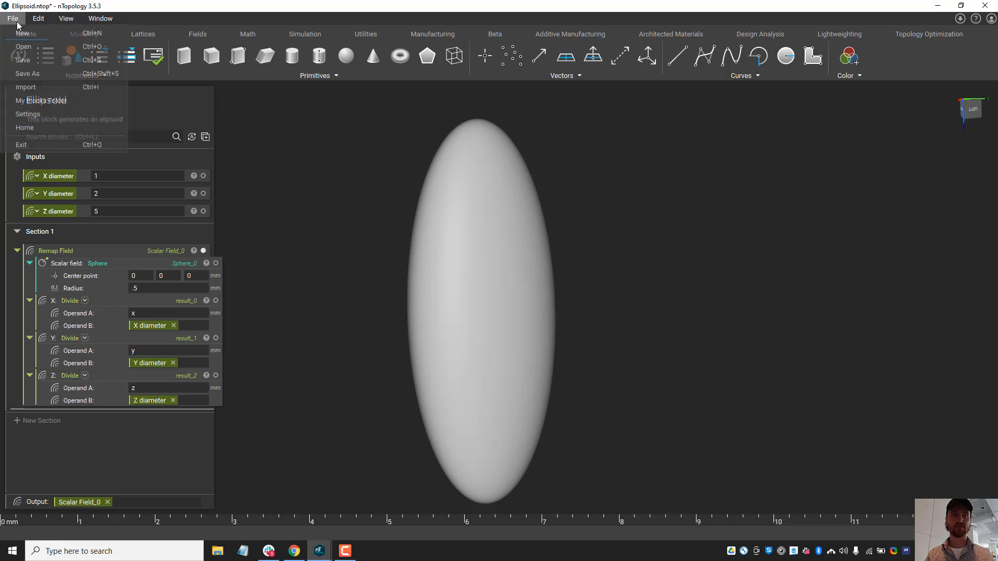
pyautogui.click(45, 61)
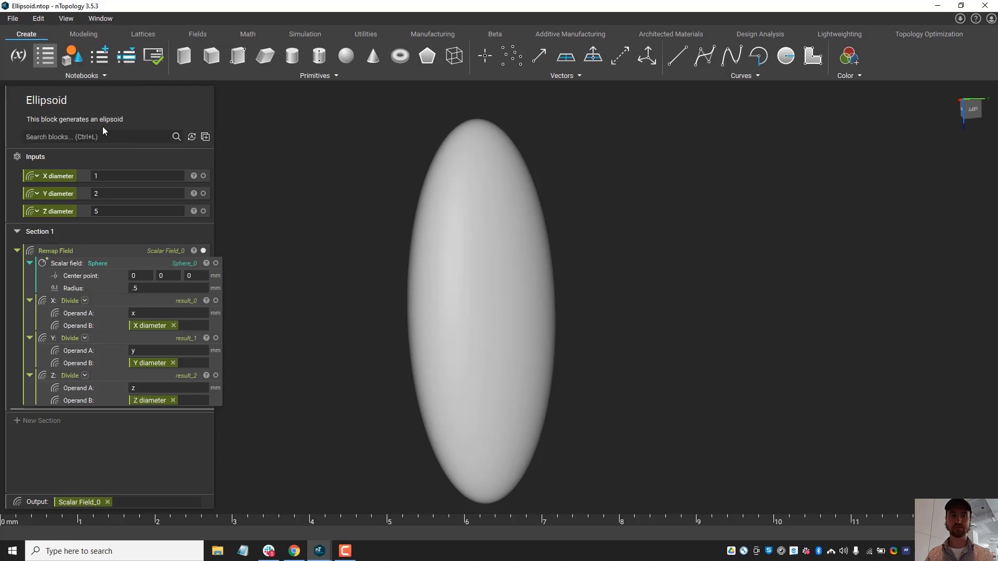
# Step: Switch to the Untitled Notebook window and import Ellipsoid.ntop from the nTop live folder as a custom block
pyautogui.moveTo(319, 551)
pyautogui.click(386, 525)
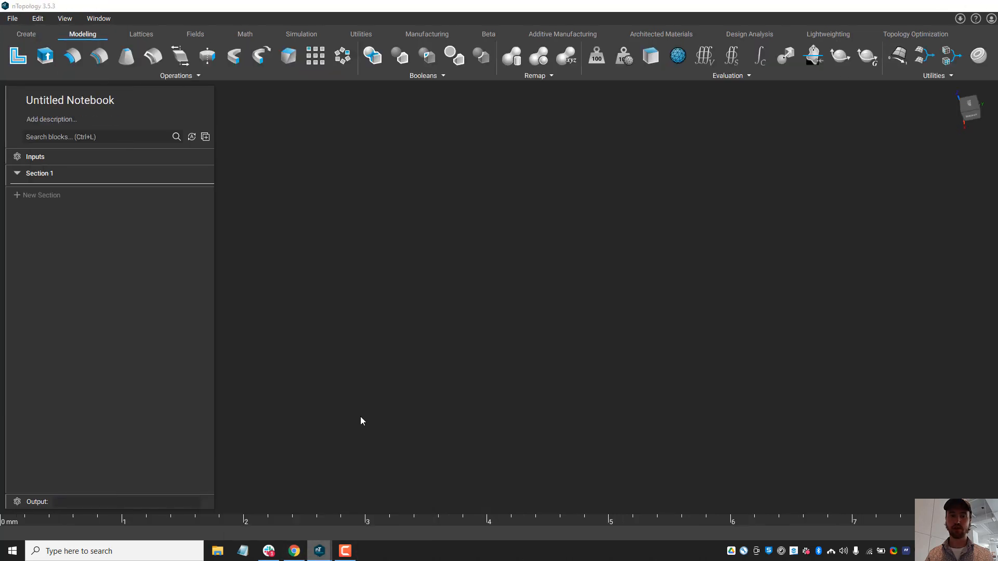
pyautogui.hotkey('ctrl', 'i')
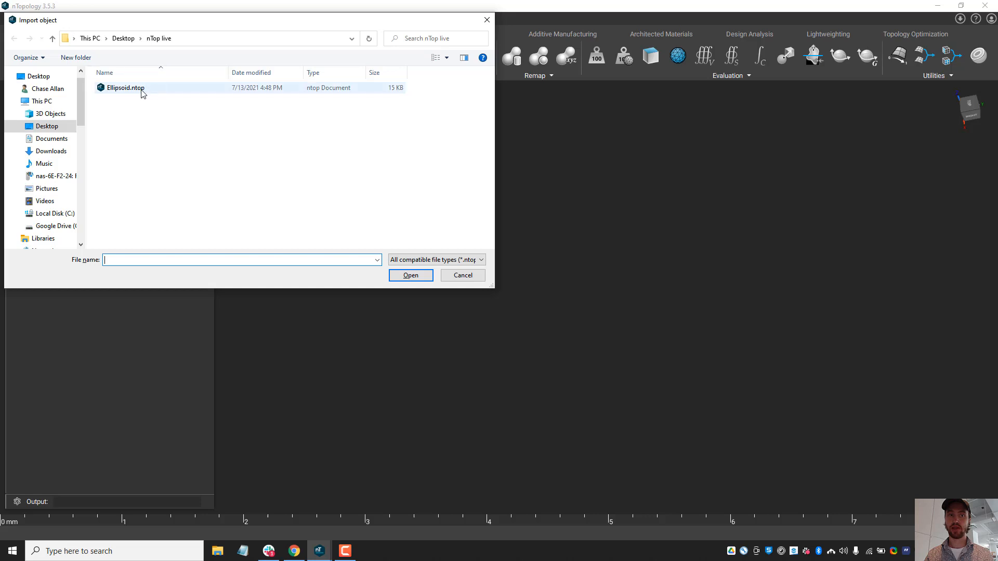
pyautogui.doubleClick(223, 89)
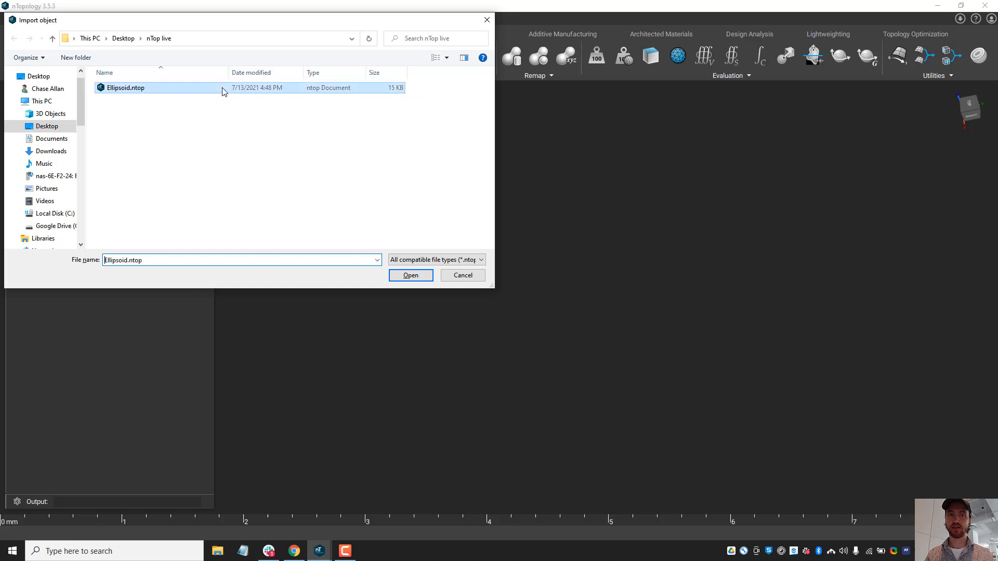
pyautogui.moveTo(592, 217); pyautogui.dragTo(582, 261, button='right')
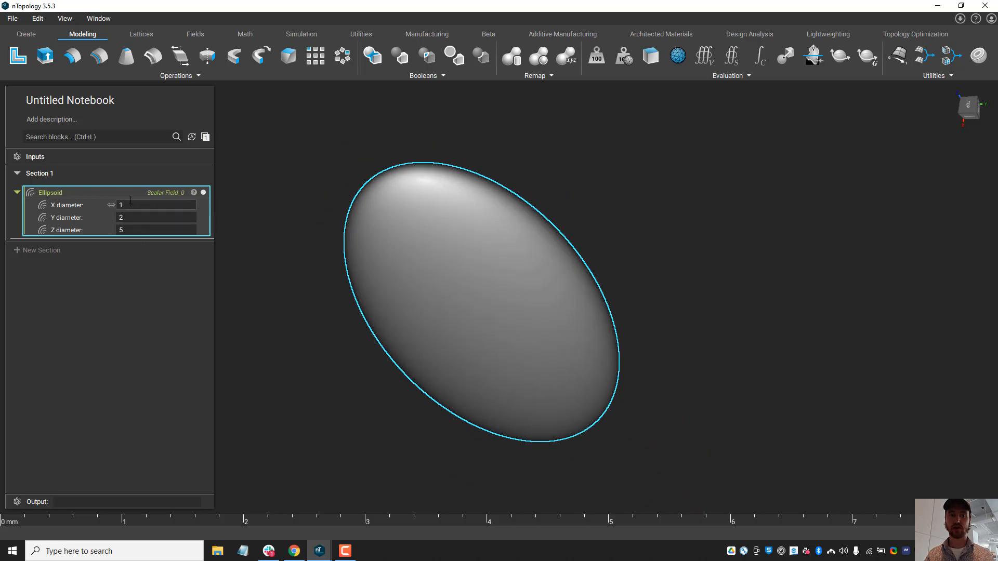
# Step: Set the X diameter of the imported Ellipsoid block in the Untitled Notebook to 3
pyautogui.moveTo(320, 557)
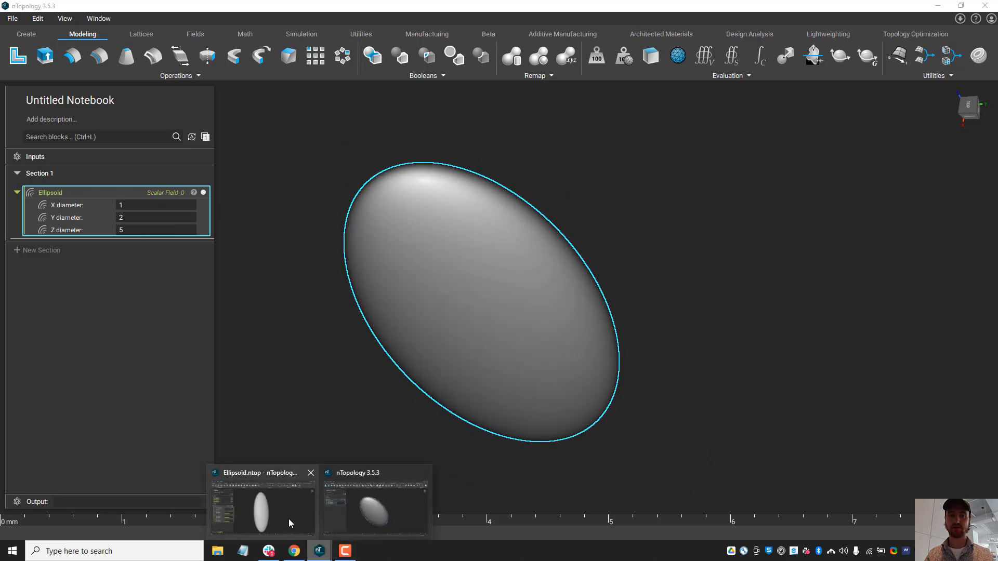
pyautogui.click(287, 526)
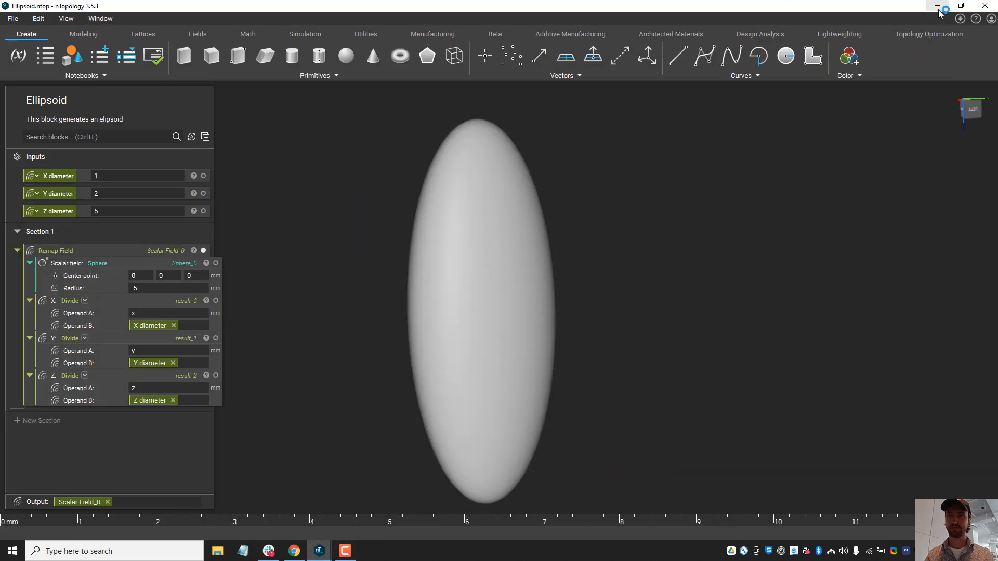
pyautogui.click(994, 4)
pyautogui.scroll(5, 461, 208)
pyautogui.scroll(-3, 624, 265)
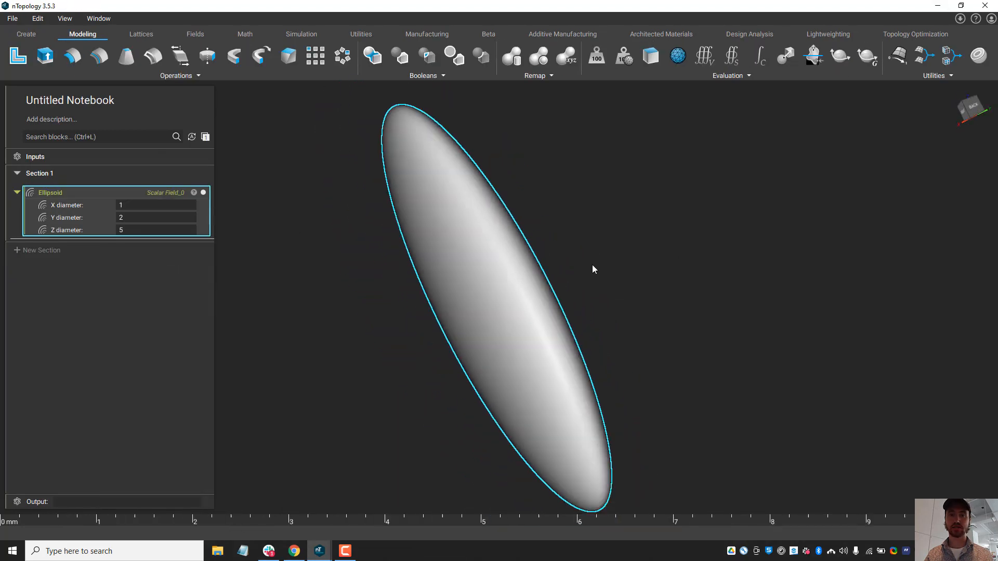
pyautogui.moveTo(593, 267); pyautogui.dragTo(555, 334, button='right')
pyautogui.click(155, 208)
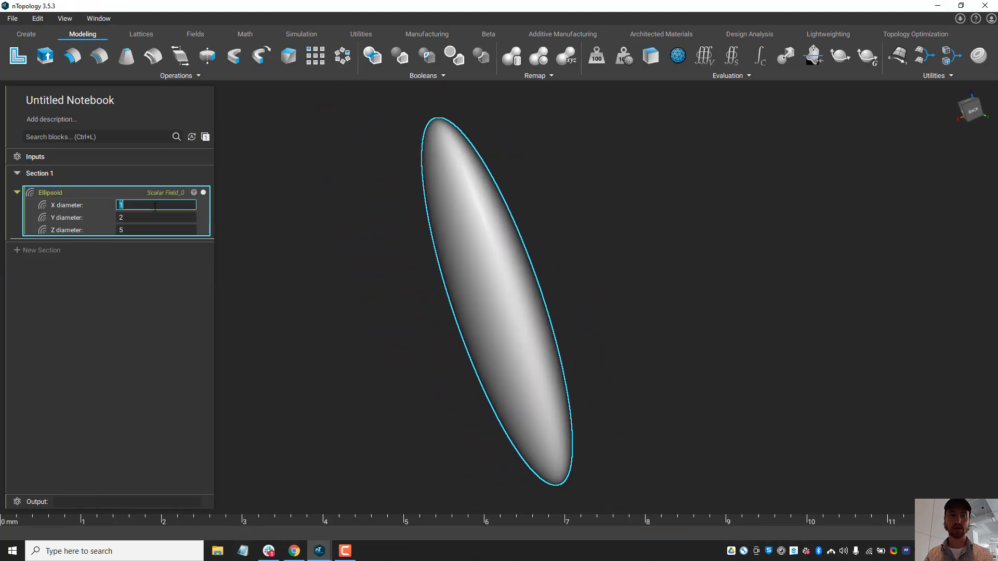
pyautogui.write('3')
pyautogui.click(294, 221)
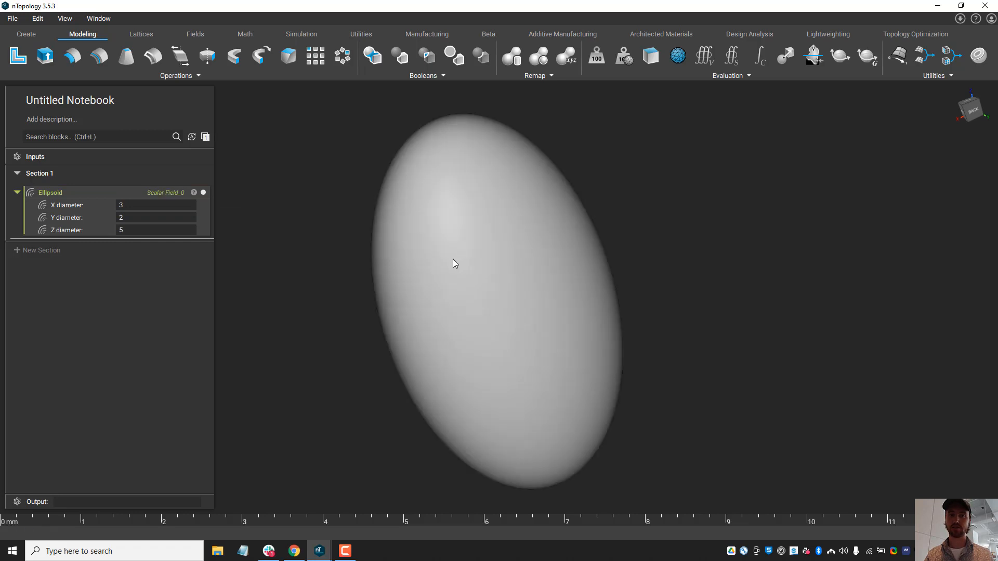
pyautogui.moveTo(634, 262); pyautogui.dragTo(284, 226, button='right')
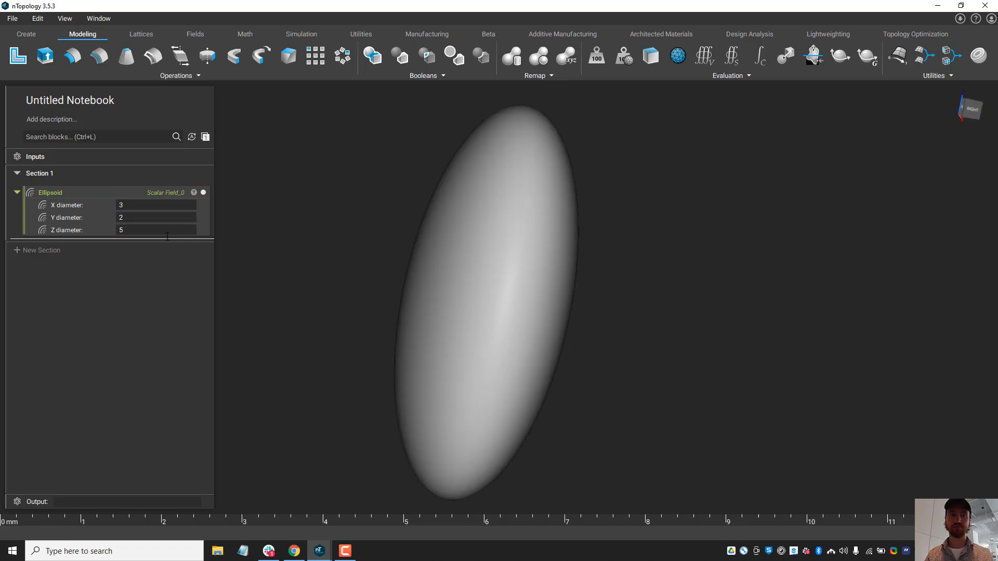
pyautogui.moveTo(370, 222); pyautogui.dragTo(177, 194, button='right')
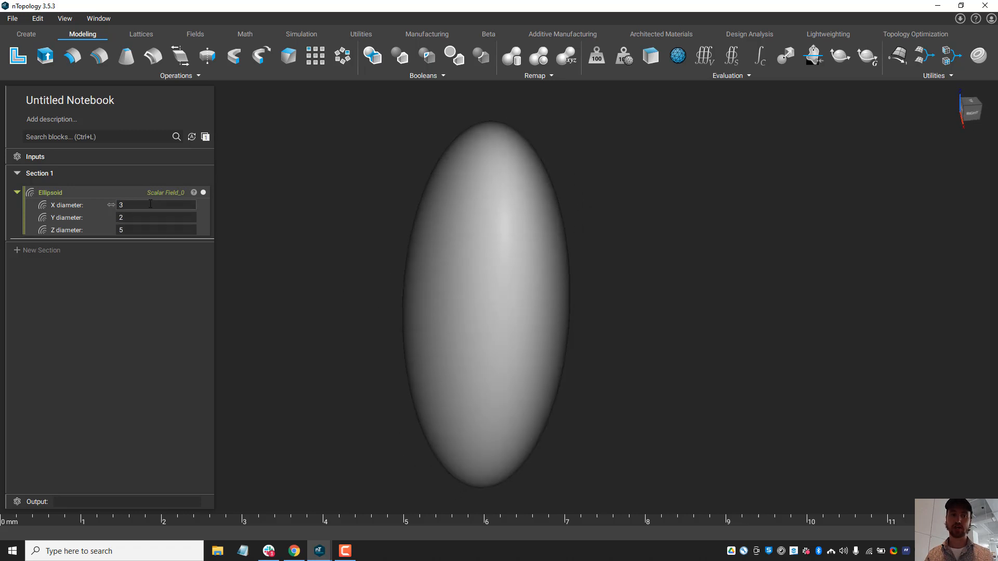
pyautogui.click(155, 205)
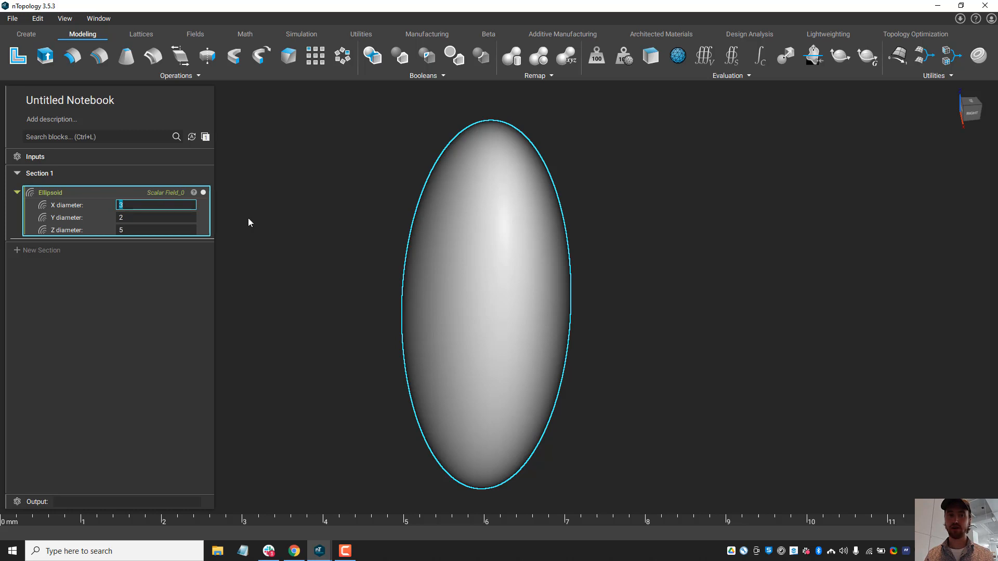
pyautogui.click(324, 407)
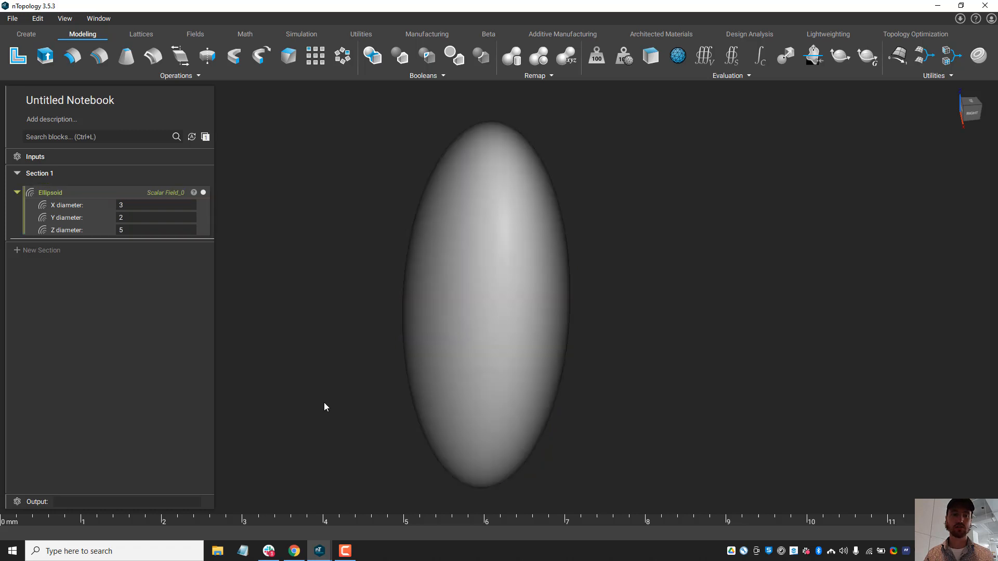
# Step: Switch to the Ellipsoid.ntop window and add a Validate block below the Remap Field block
pyautogui.moveTo(319, 551)
pyautogui.click(258, 518)
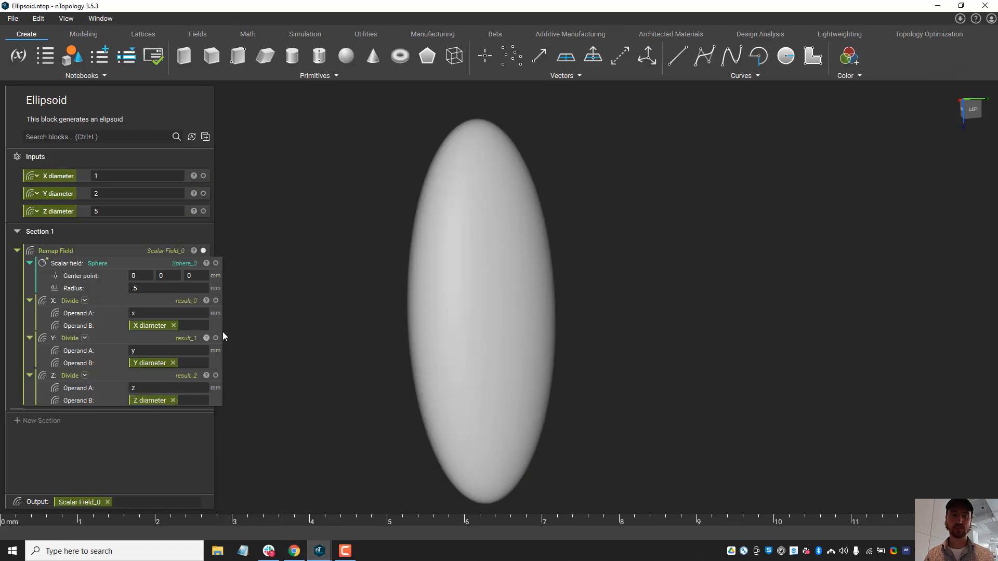
pyautogui.click(140, 249)
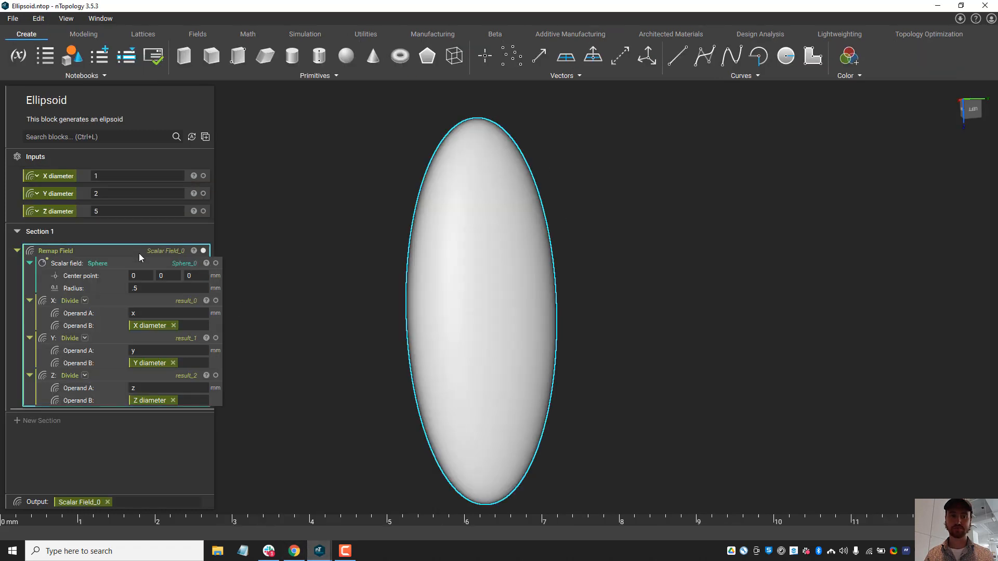
pyautogui.click(260, 257)
pyautogui.click(163, 136)
pyautogui.write('valid')
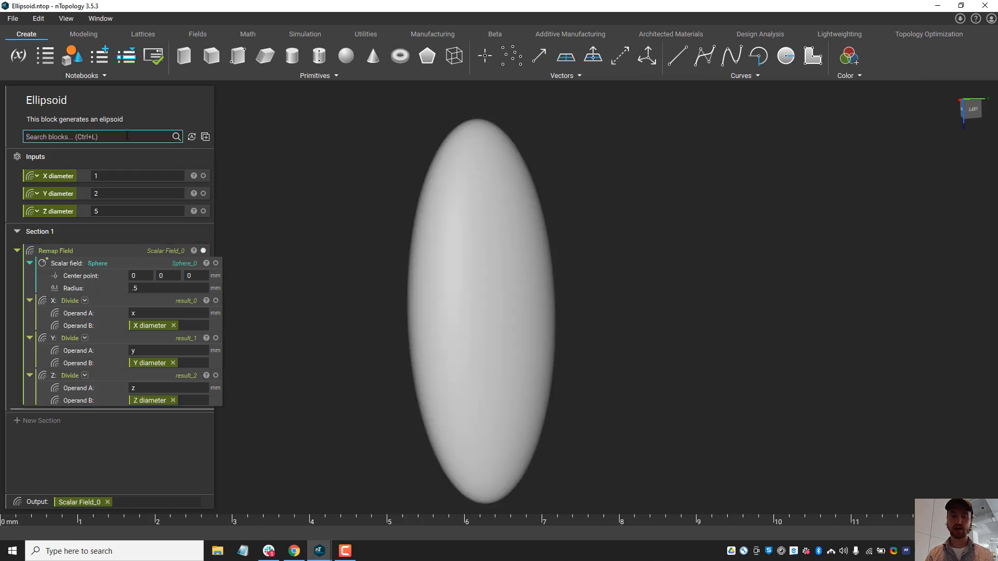
pyautogui.click(113, 150)
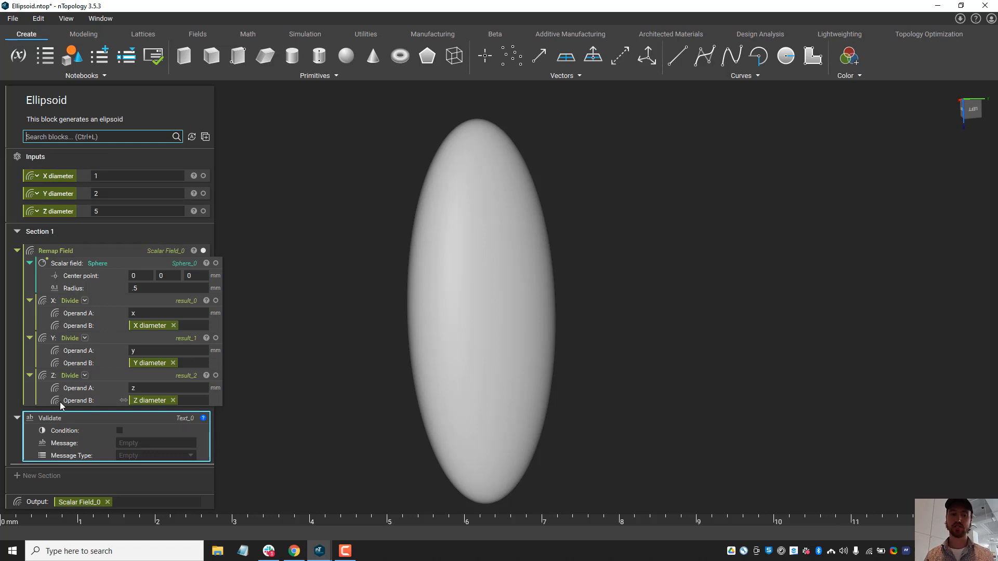
# Step: Add a Greater Than block with the "Scalar, Scalar" overload and place it above the Validate block
pyautogui.click(88, 253)
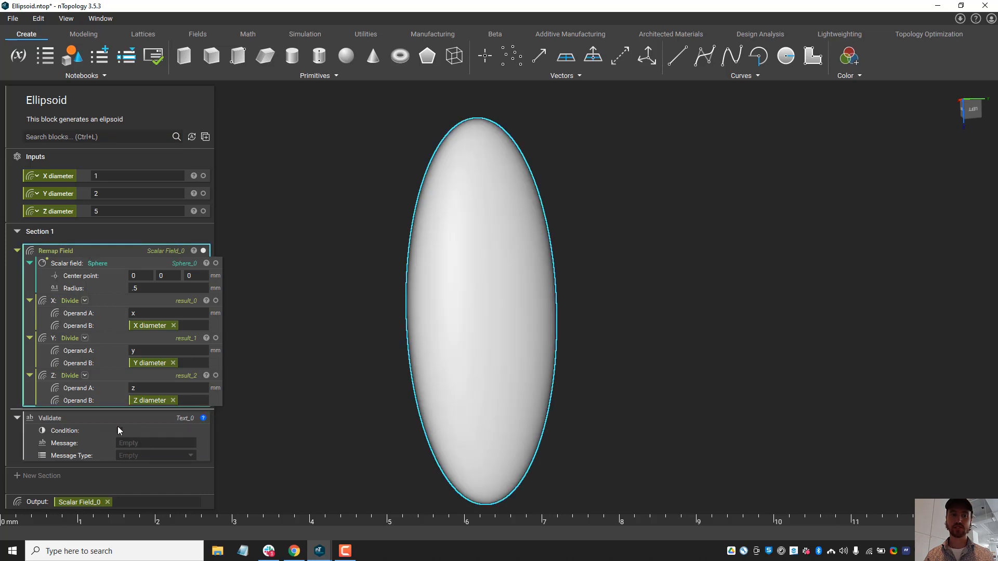
pyautogui.click(83, 426)
pyautogui.click(89, 137)
pyautogui.write('grea')
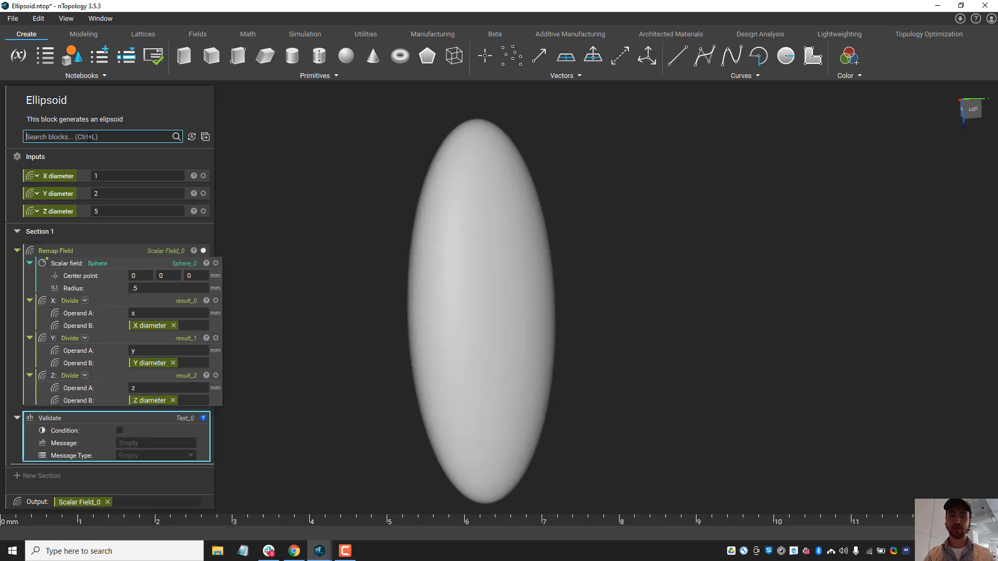
pyautogui.write('t')
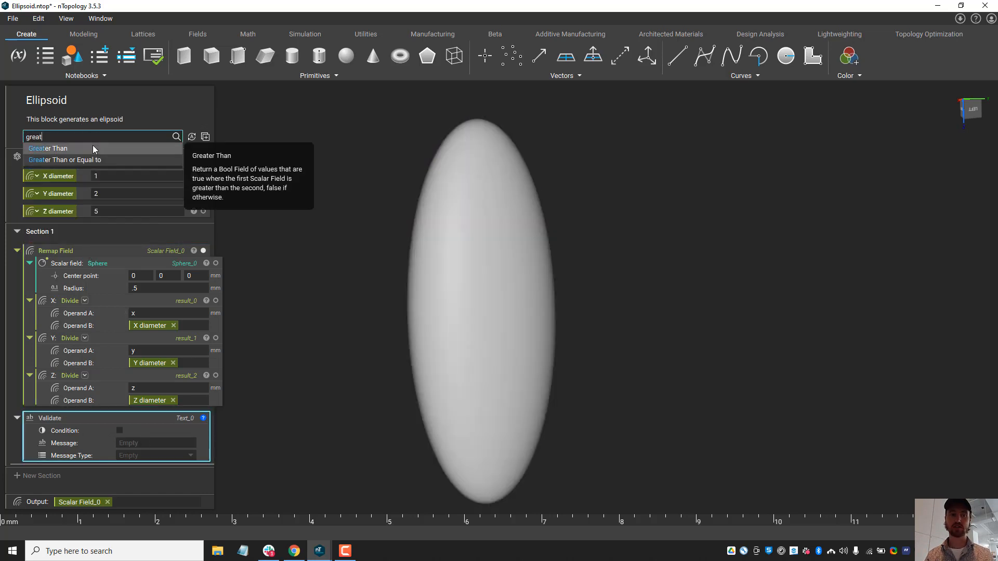
pyautogui.click(95, 149)
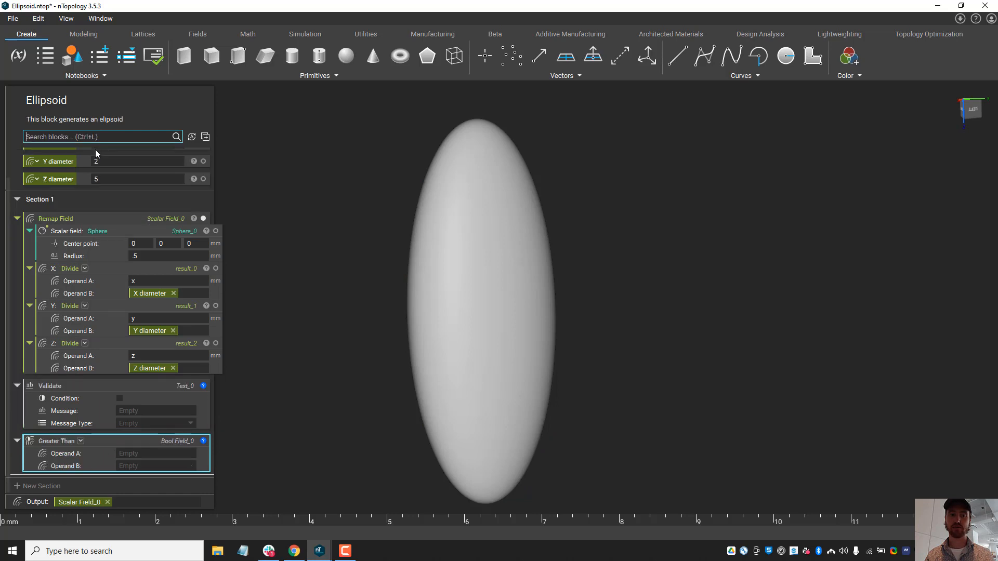
pyautogui.click(81, 441)
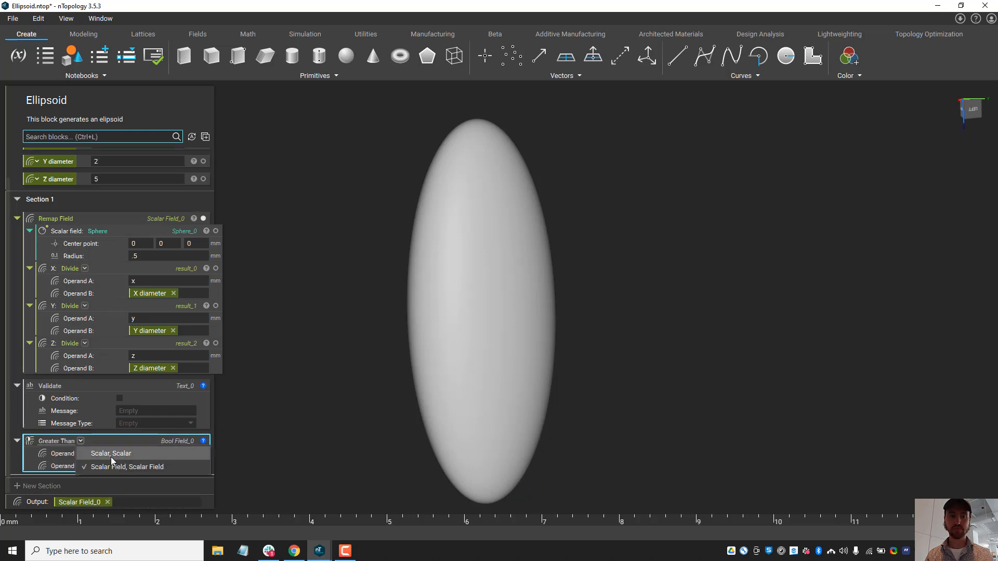
pyautogui.click(111, 454)
pyautogui.click(141, 466)
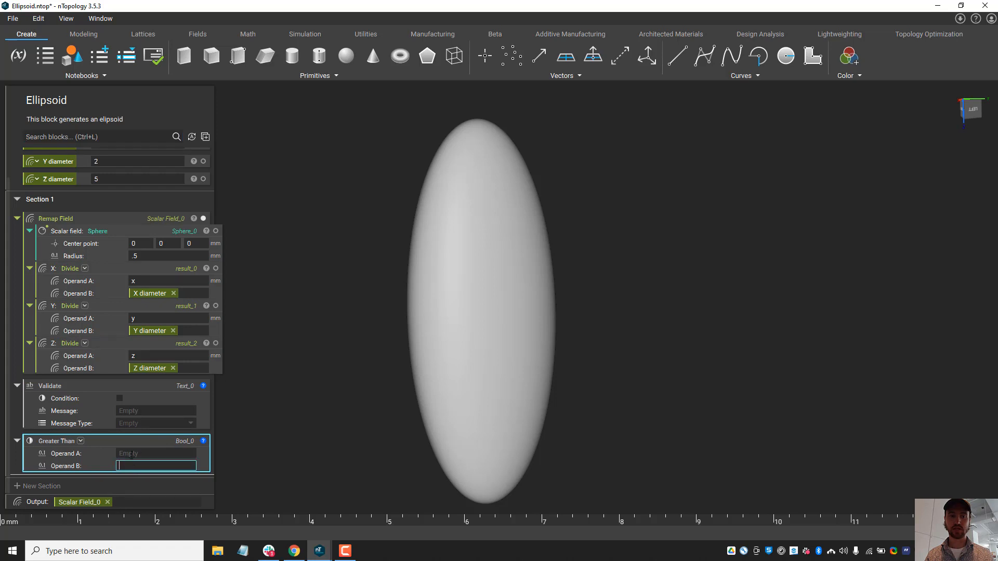
pyautogui.moveTo(134, 445); pyautogui.dragTo(141, 384)
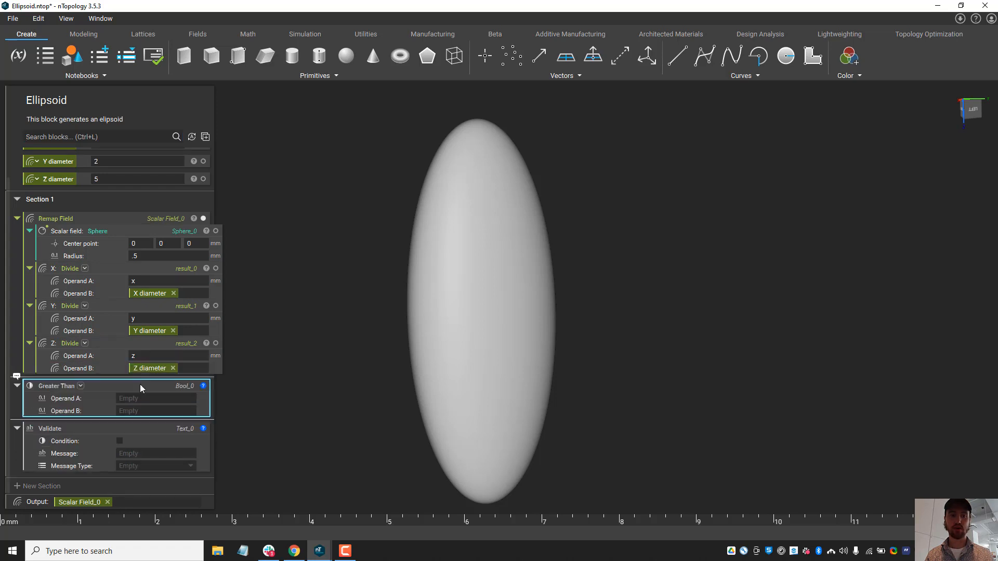
# Step: Add a Min block between Greater Than and Validate and switch it to the overload that takes a Scalar List
pyautogui.scroll(1, 133, 367)
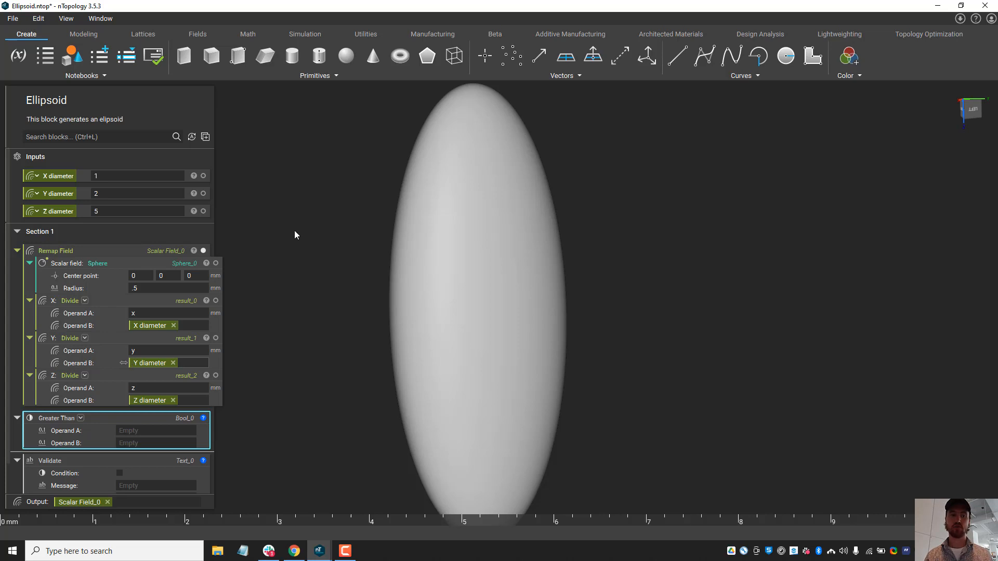
pyautogui.click(86, 137)
pyautogui.write('min')
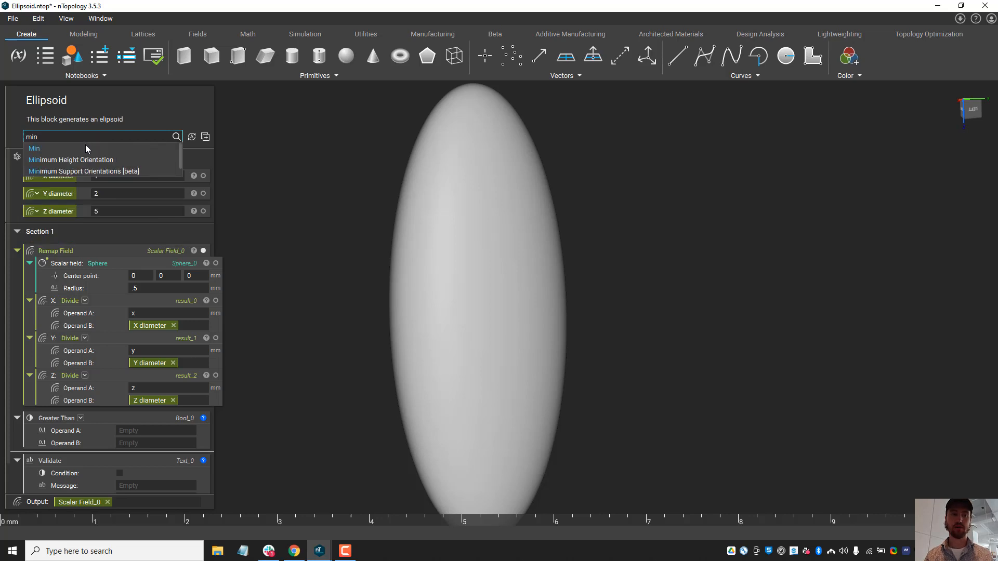
pyautogui.click(86, 148)
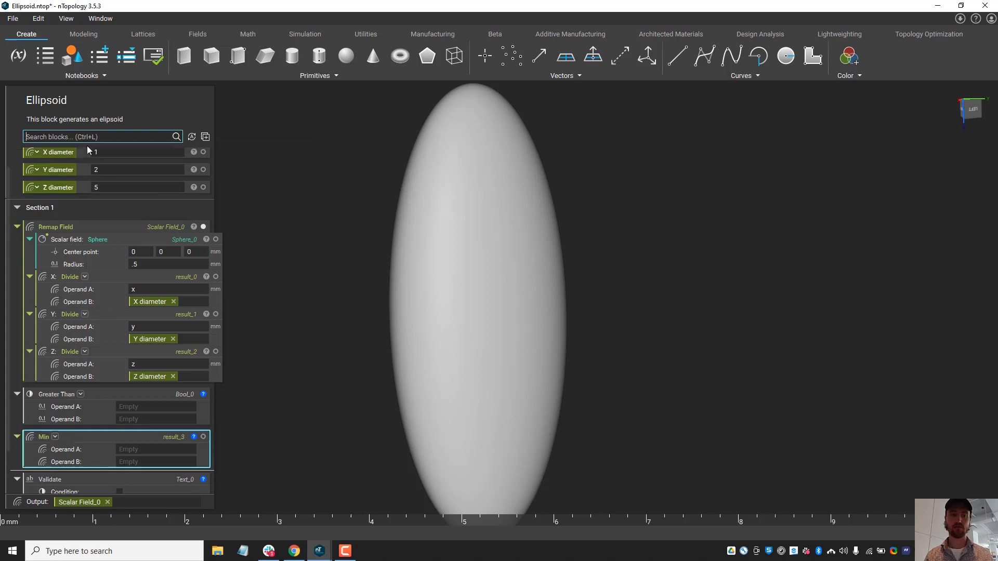
pyautogui.click(55, 437)
pyautogui.click(117, 515)
pyautogui.click(188, 450)
pyautogui.click(180, 474)
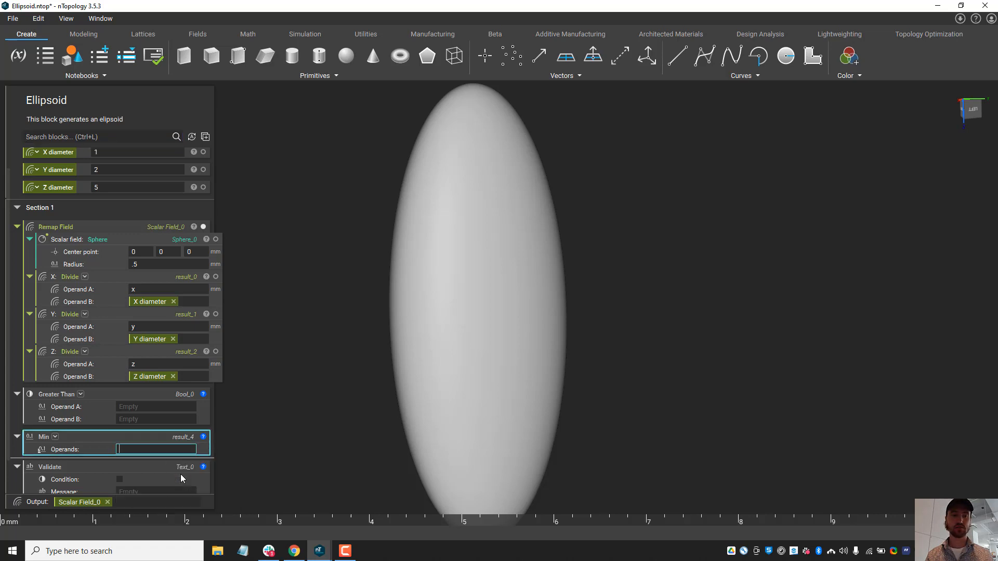
# Step: Change the X, Y and Z diameter inputs from scalar field to scalar type
pyautogui.scroll(1, 97, 386)
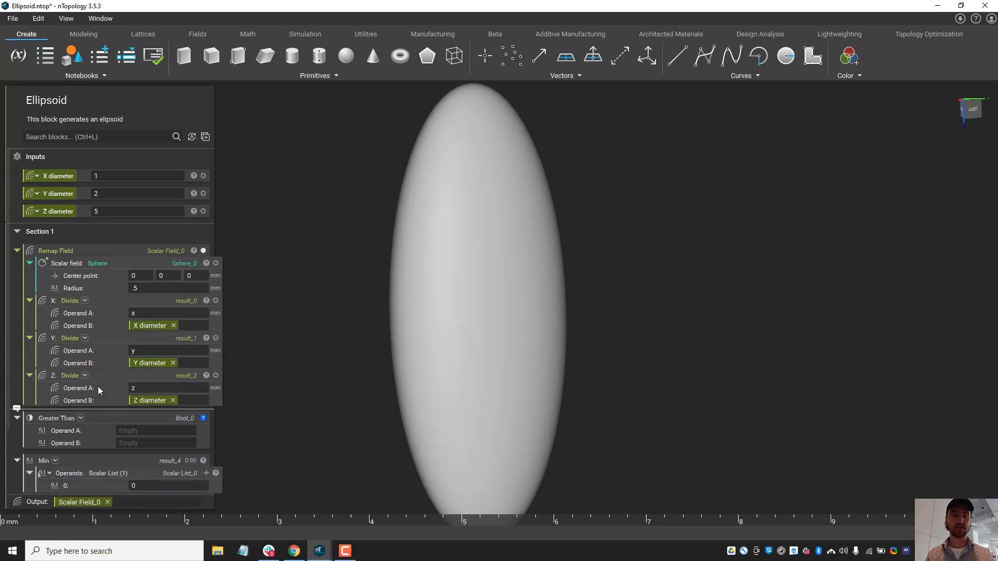
pyautogui.click(35, 176)
pyautogui.click(54, 199)
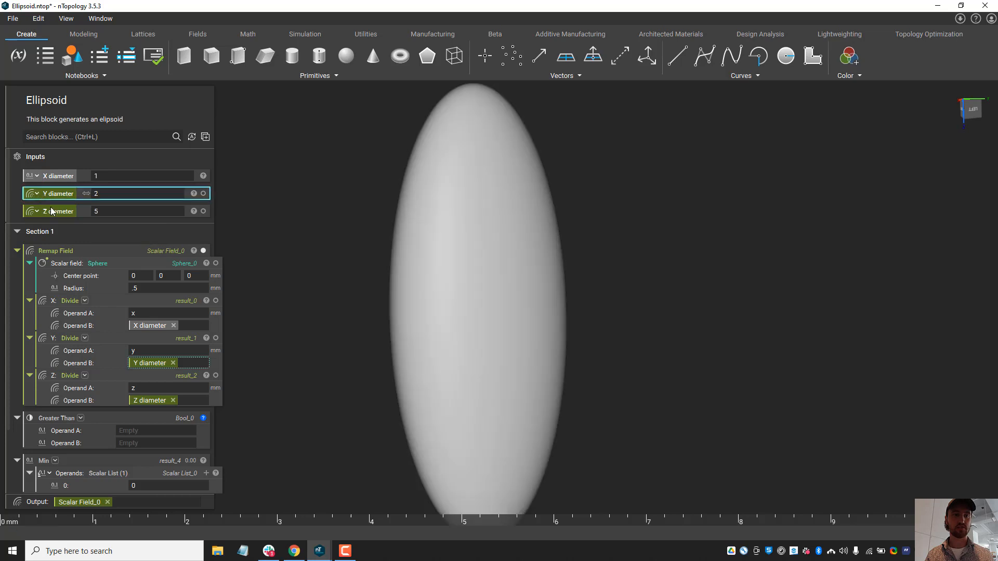
pyautogui.click(36, 194)
pyautogui.click(50, 216)
pyautogui.click(35, 211)
pyautogui.click(59, 235)
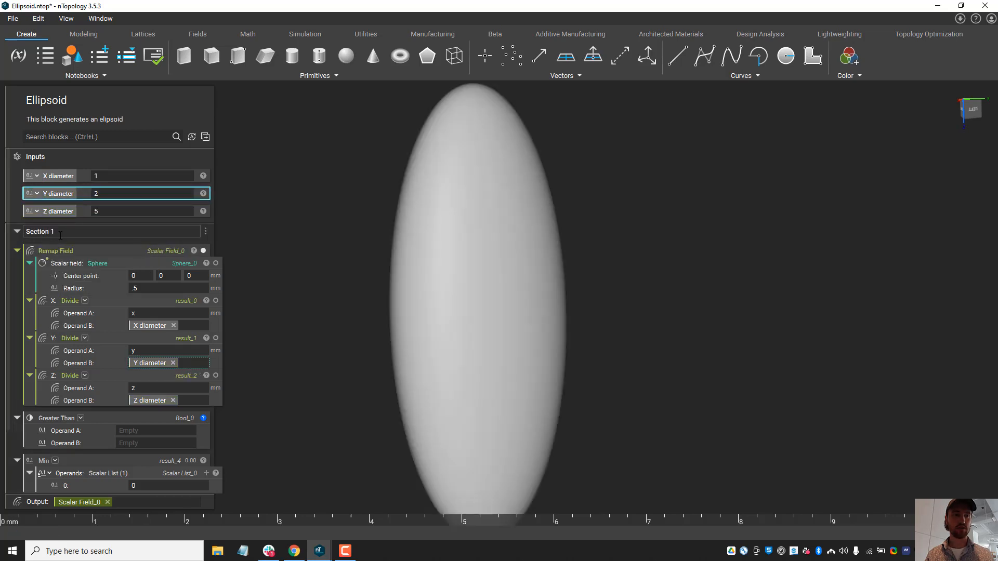
pyautogui.moveTo(416, 270); pyautogui.dragTo(620, 255, button='right')
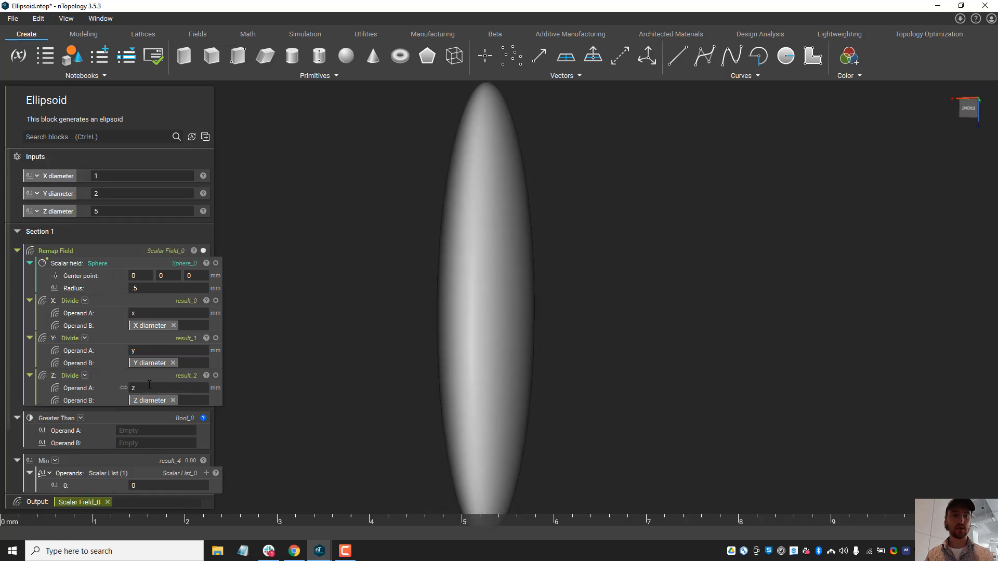
# Step: Extend the Min block's operand list to three entries and fill them with the X, Y and Z diameter variables
pyautogui.scroll(-2, 156, 364)
pyautogui.click(206, 411)
pyautogui.click(206, 411)
pyautogui.scroll(2, 109, 386)
pyautogui.moveTo(56, 177); pyautogui.dragTo(147, 385)
pyautogui.scroll(-3, 135, 322)
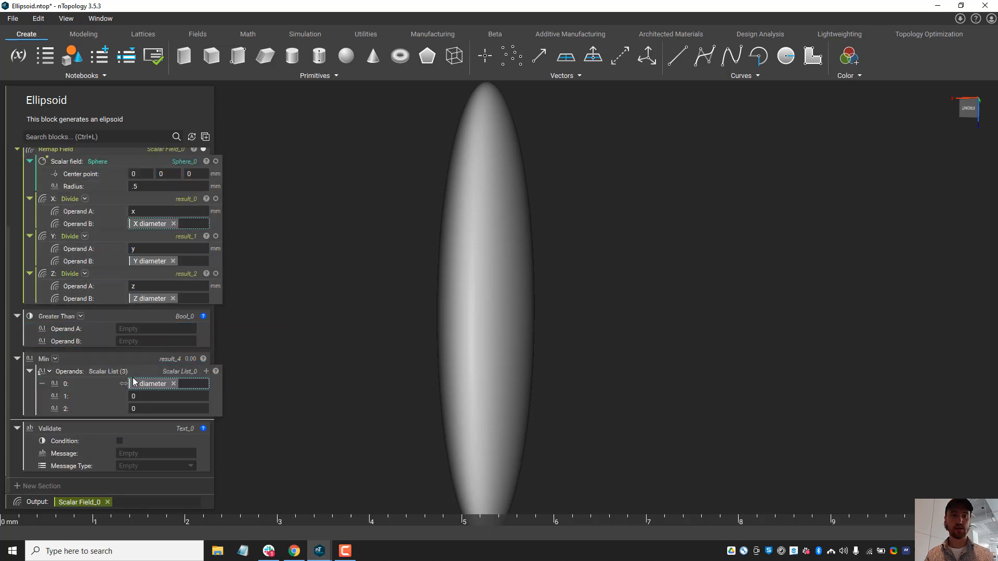
pyautogui.scroll(3, 131, 375)
pyautogui.moveTo(60, 194); pyautogui.dragTo(145, 396)
pyautogui.scroll(-3, 126, 311)
pyautogui.scroll(3, 106, 333)
pyautogui.moveTo(60, 214); pyautogui.dragTo(160, 412)
pyautogui.scroll(-3, 112, 349)
pyautogui.scroll(3, 166, 249)
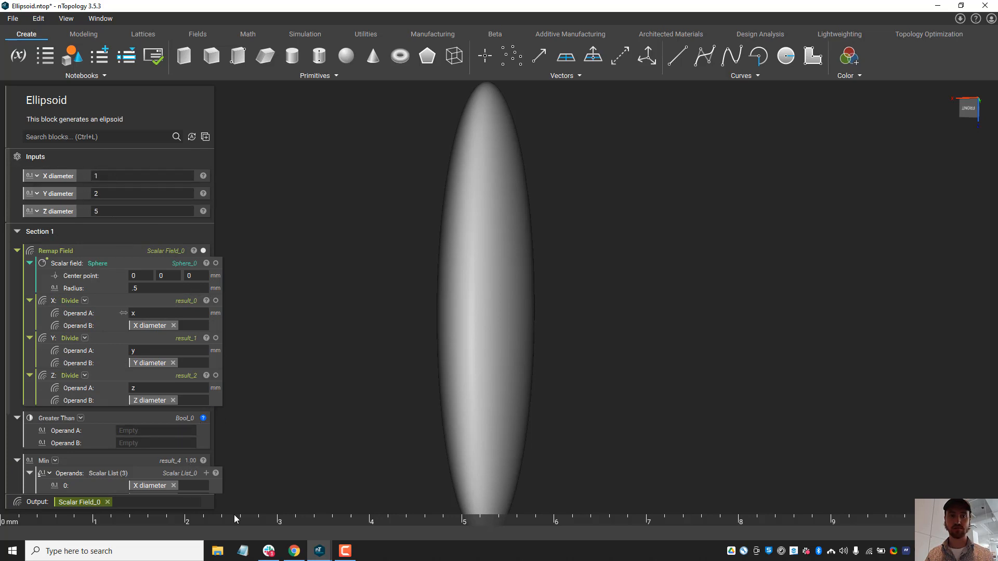
# Step: Set the notebook's X diameter input to -2
pyautogui.doubleClick(133, 178)
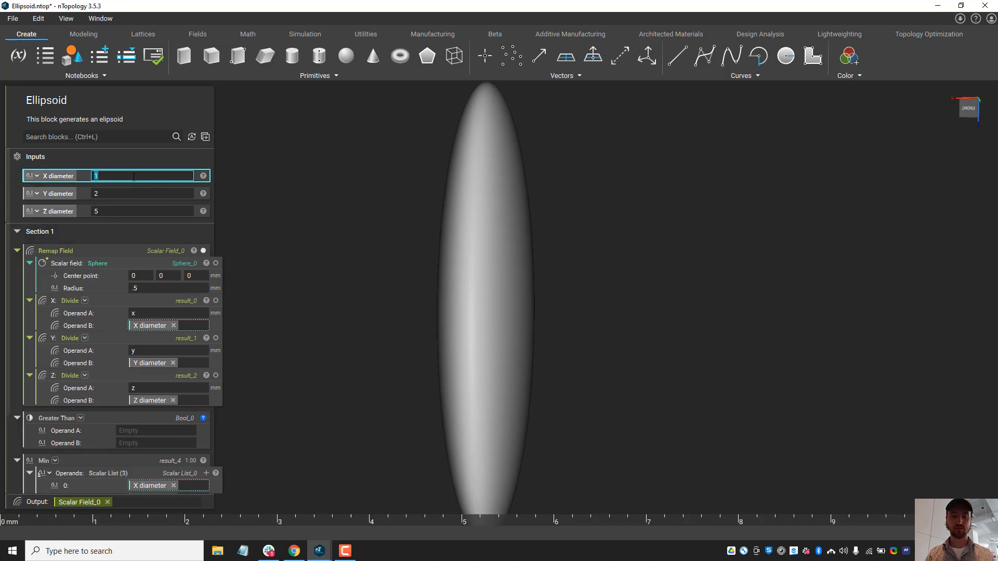
pyautogui.write('-2')
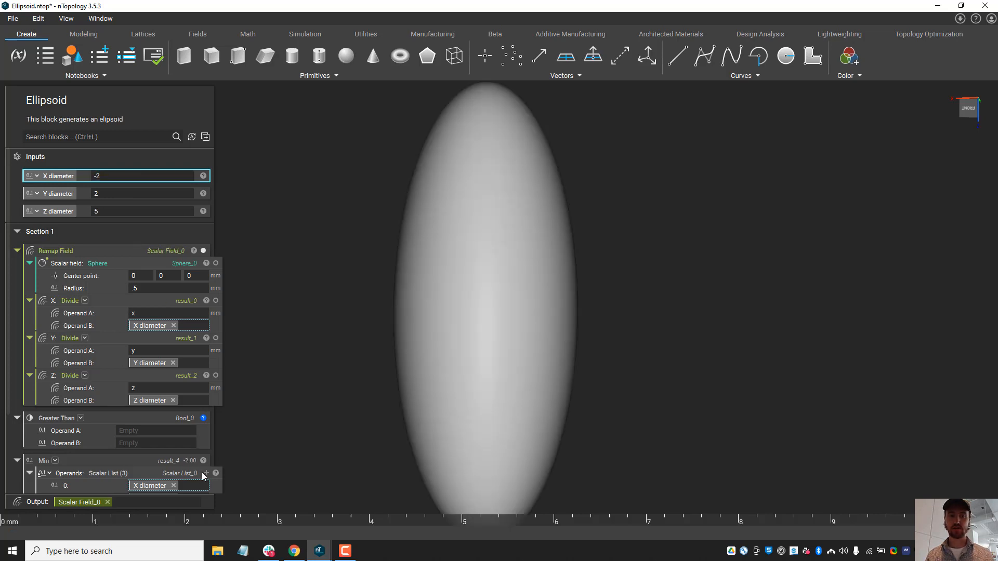
pyautogui.click(128, 492)
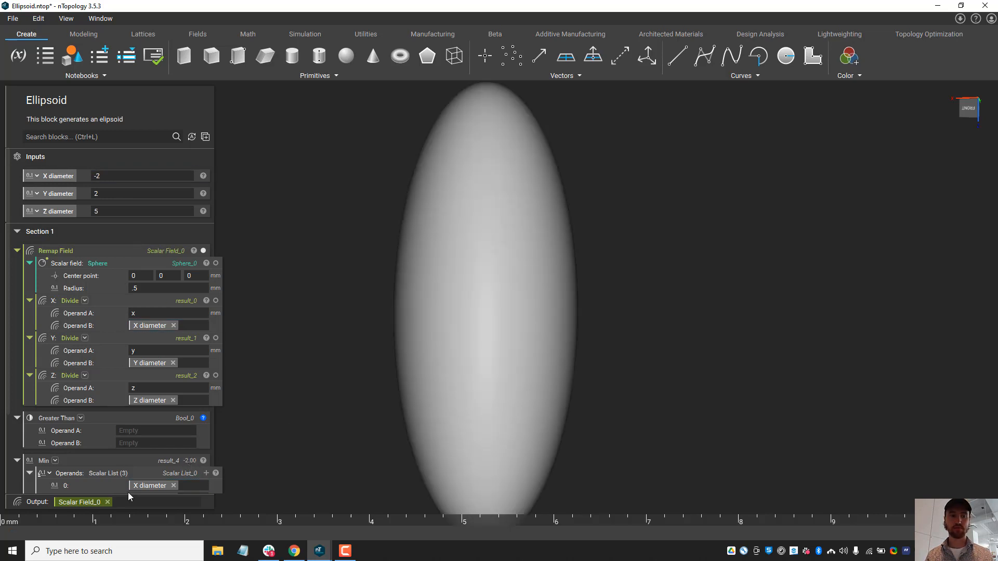
# Step: Nest the Min block in Operand A of the Greater Than block and set Operand B to 0
pyautogui.moveTo(129, 457); pyautogui.dragTo(137, 433)
pyautogui.scroll(-1, 138, 433)
pyautogui.click(144, 434)
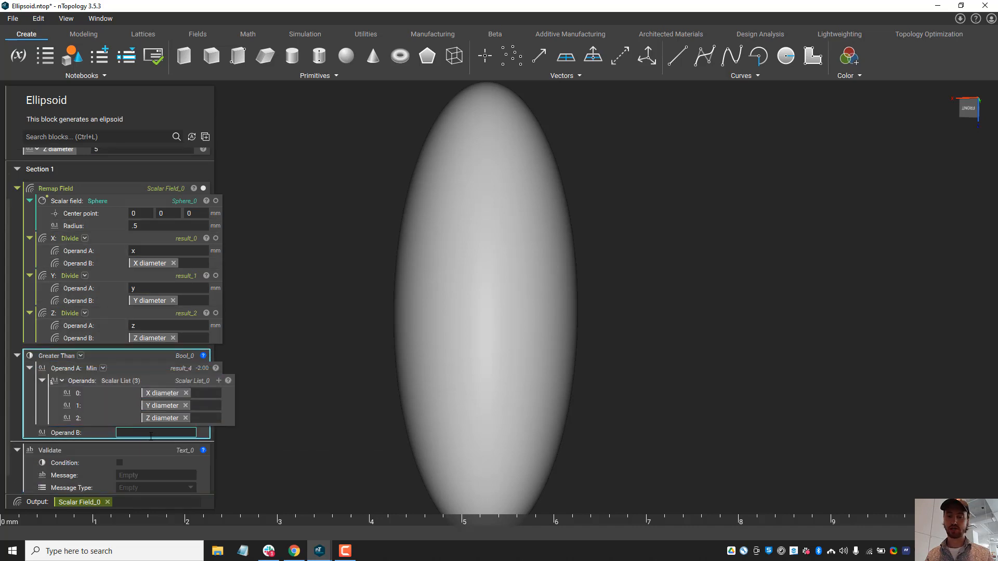
pyautogui.write('0')
pyautogui.click(292, 355)
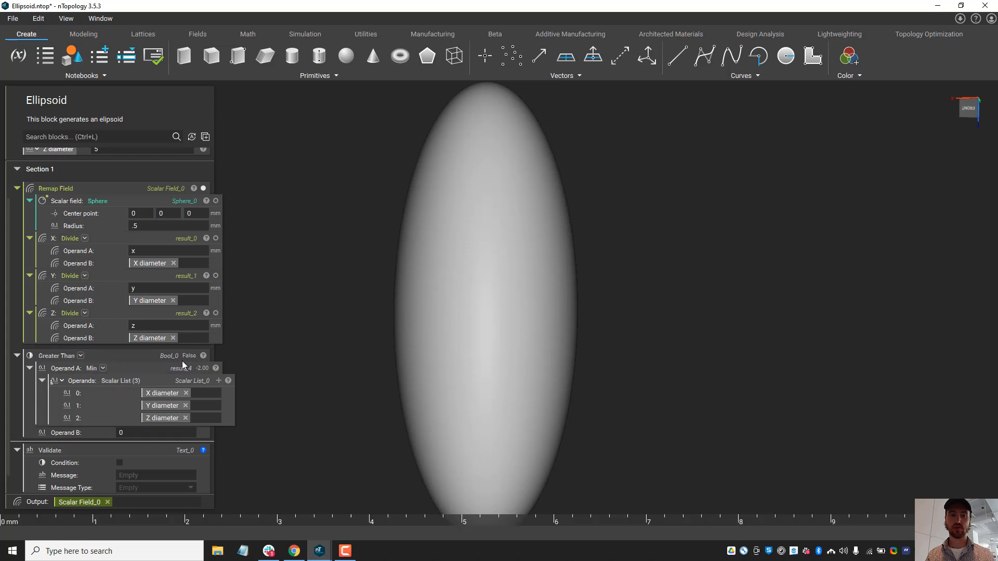
# Step: Set the X diameter input of the Ellipsoid custom block to 2
pyautogui.scroll(2, 182, 361)
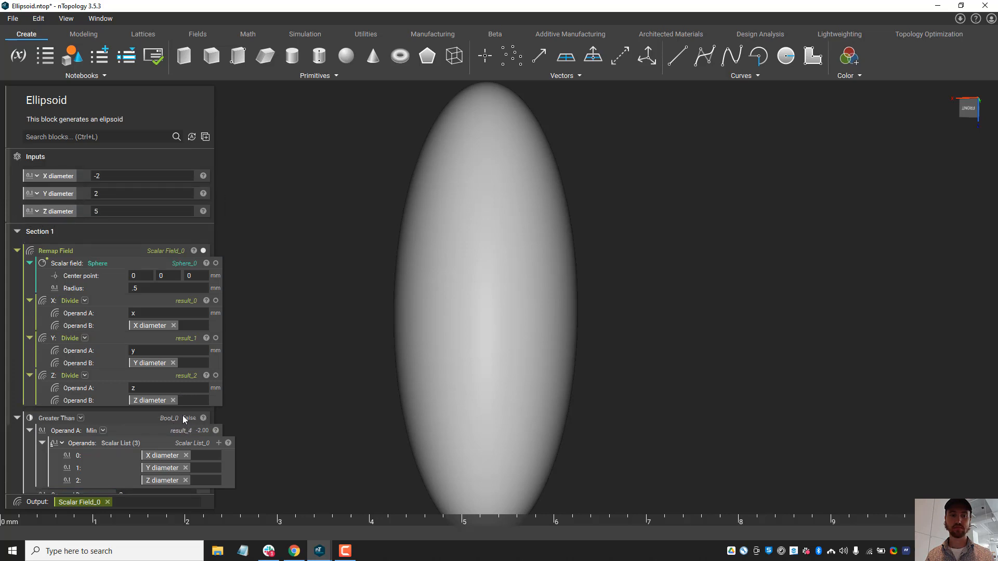
pyautogui.click(168, 425)
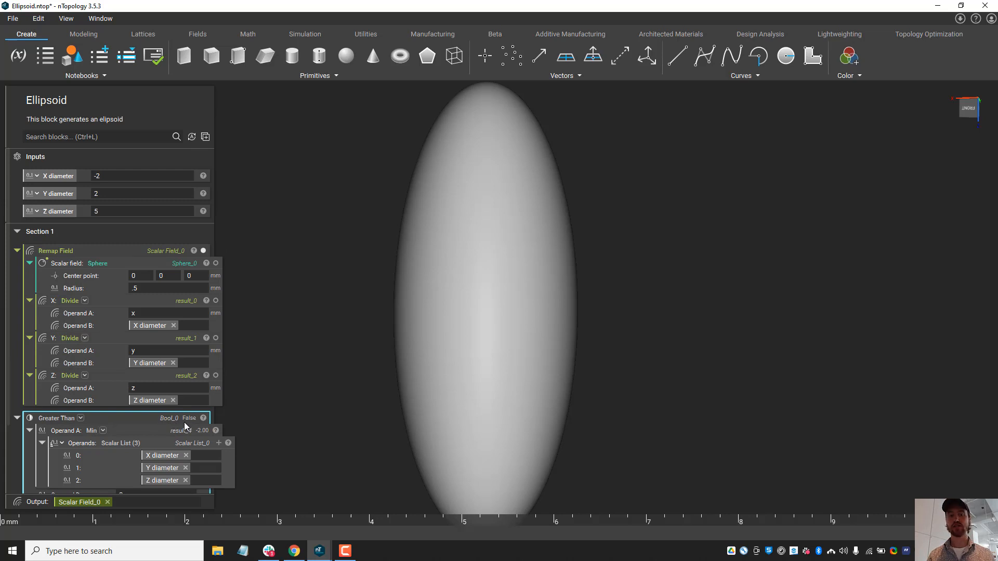
pyautogui.click(135, 176)
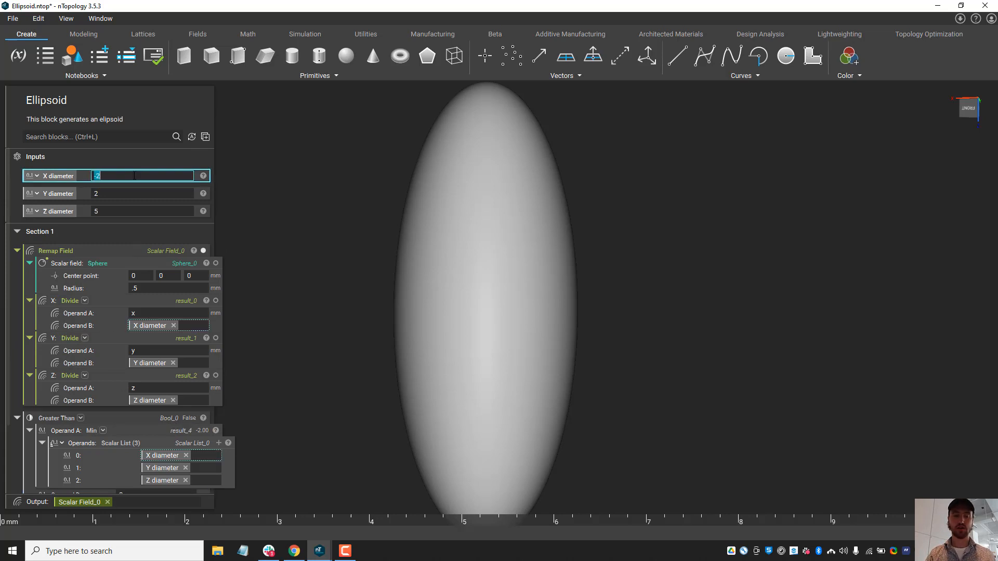
pyautogui.write('2')
pyautogui.press('Return')
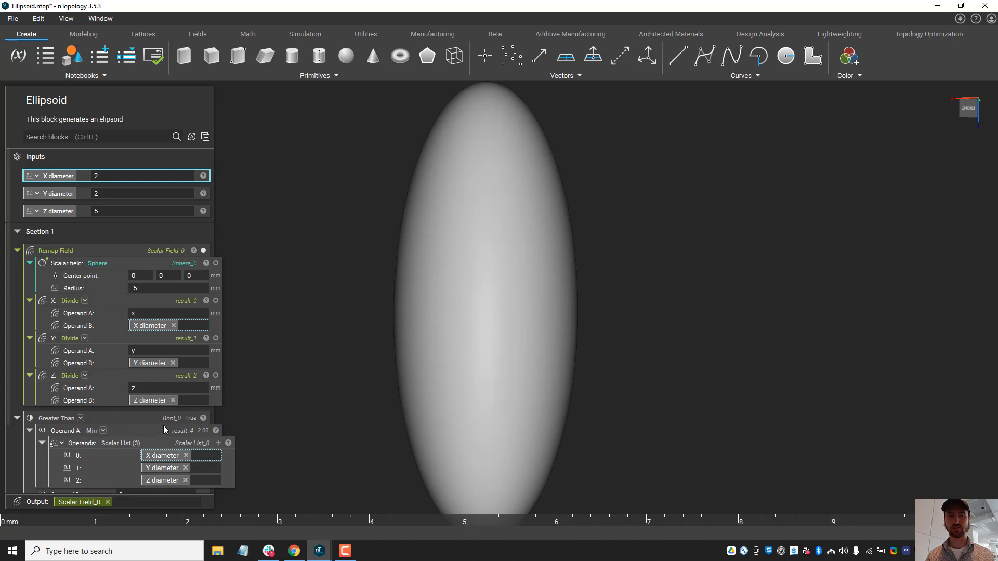
# Step: Nest the Greater Than block in the Validate block's Condition and enter the message "Please enter positive diameters only"
pyautogui.scroll(-2, 164, 425)
pyautogui.moveTo(105, 338); pyautogui.dragTo(134, 449)
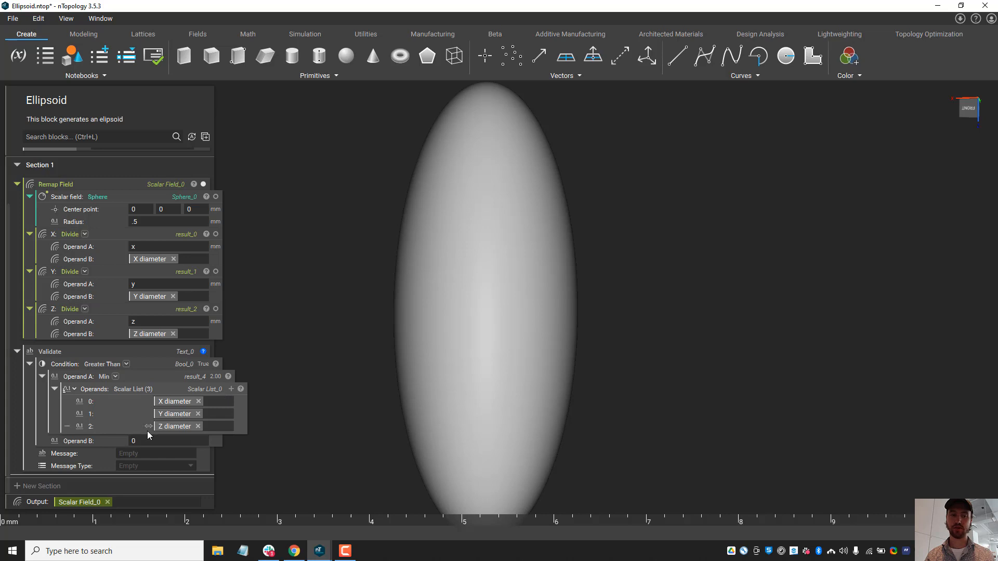
pyautogui.click(172, 453)
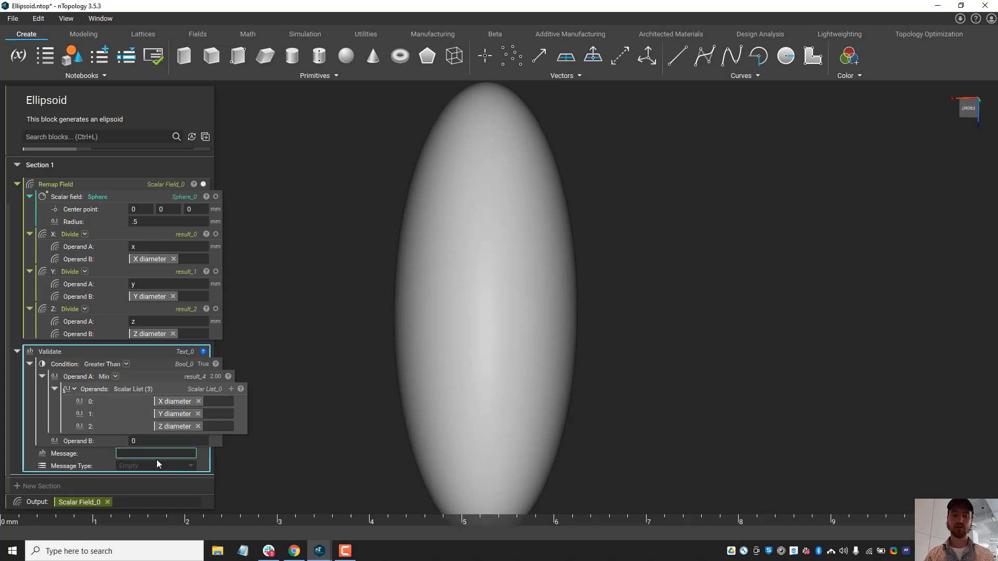
pyautogui.write('Please e')
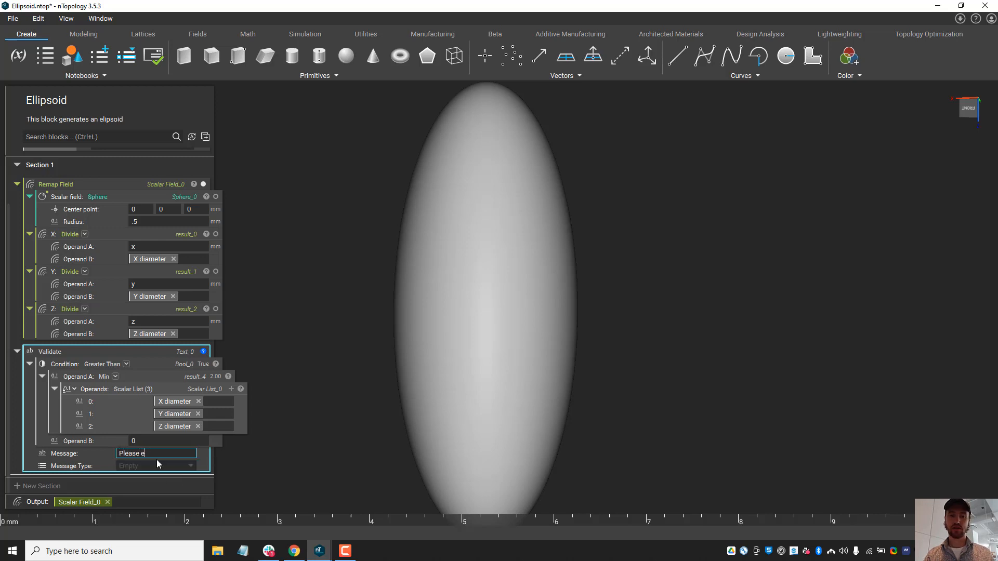
pyautogui.write('nter oositive')
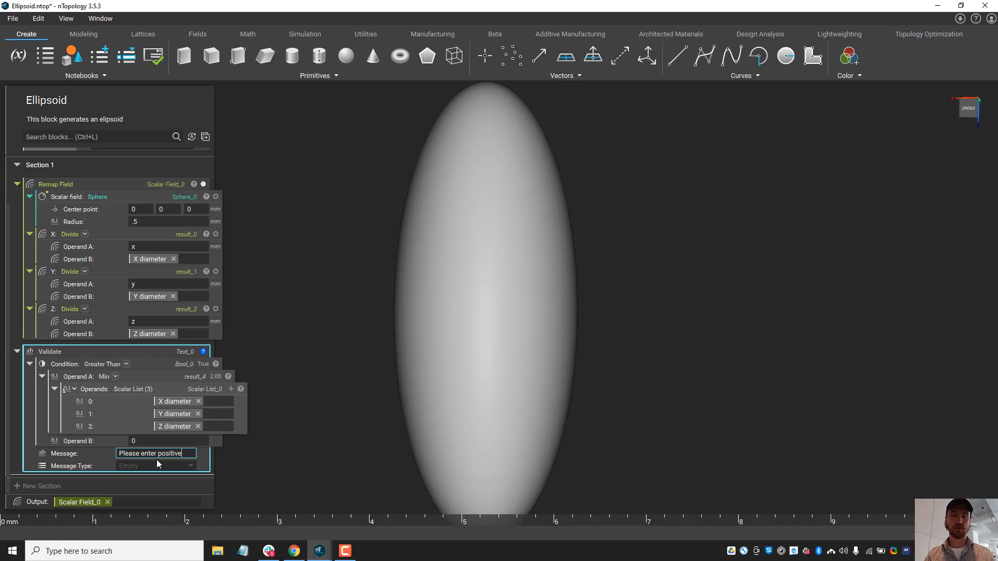
pyautogui.write(' diameters only')
# Step: Set the Validate block's message type to Error and collapse the block
pyautogui.click(150, 465)
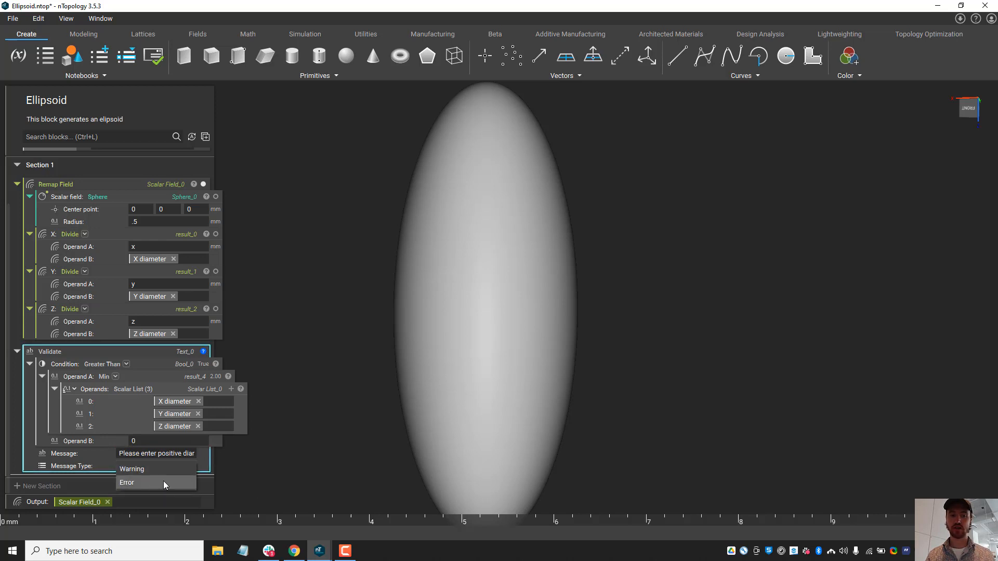
pyautogui.click(135, 482)
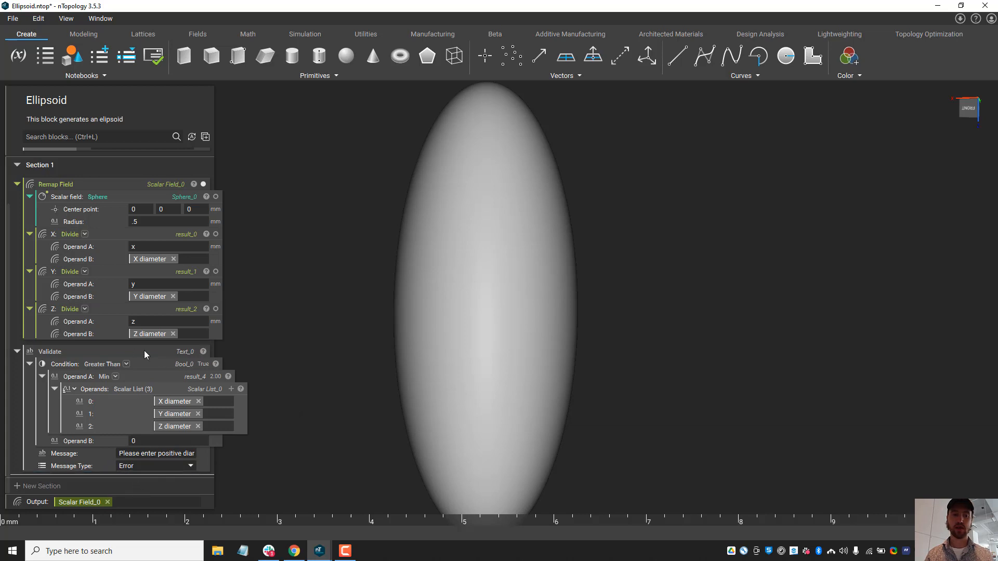
pyautogui.click(35, 355)
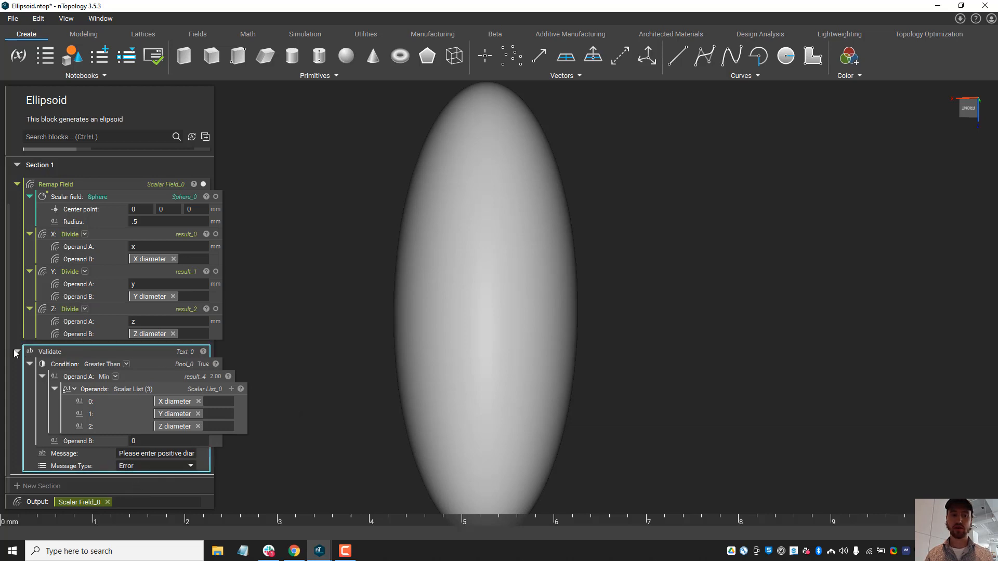
pyautogui.click(17, 351)
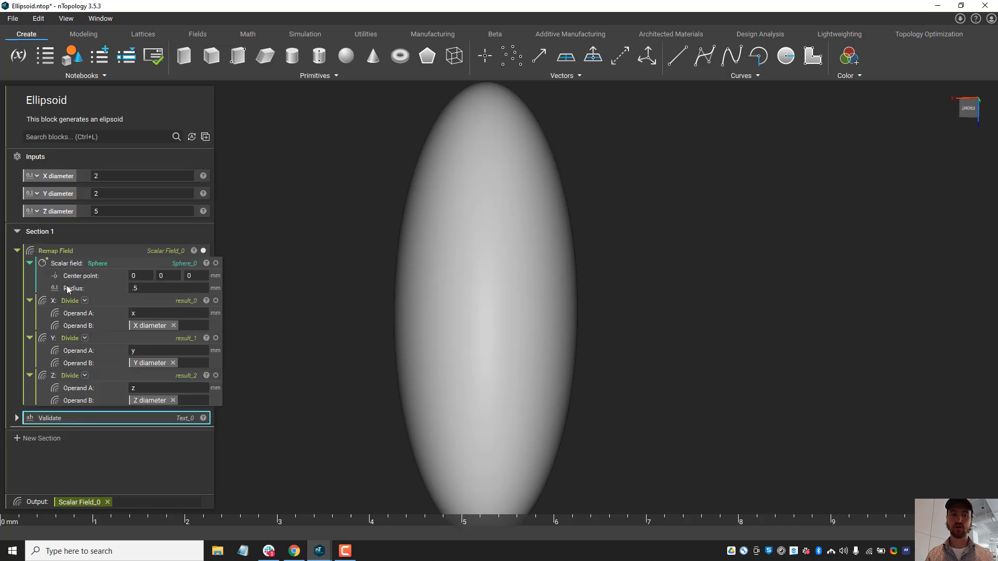
pyautogui.click(274, 368)
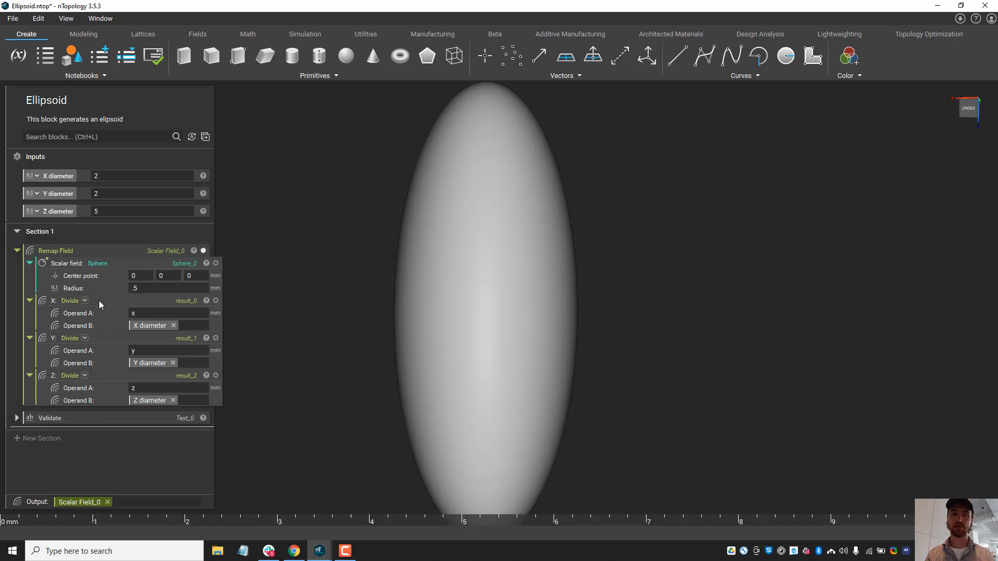
# Step: Save the Ellipsoid custom block file and switch to the Untitled Notebook window
pyautogui.click(16, 20)
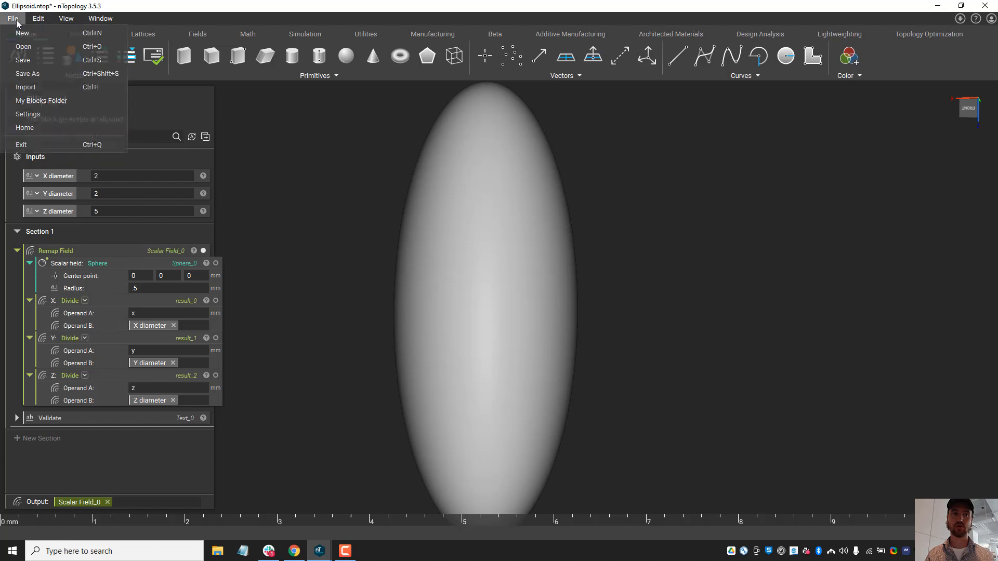
pyautogui.click(37, 63)
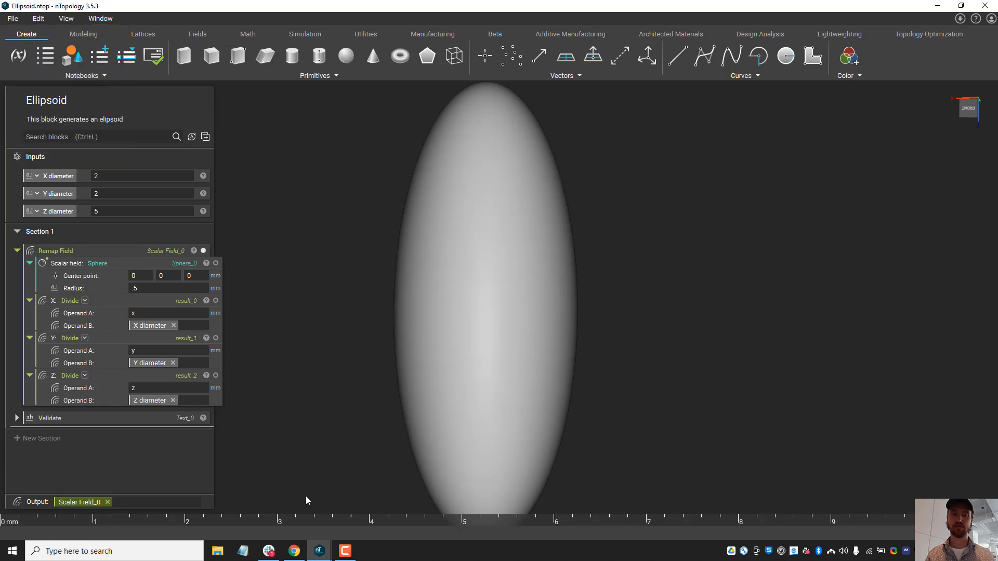
pyautogui.moveTo(326, 546)
pyautogui.click(404, 519)
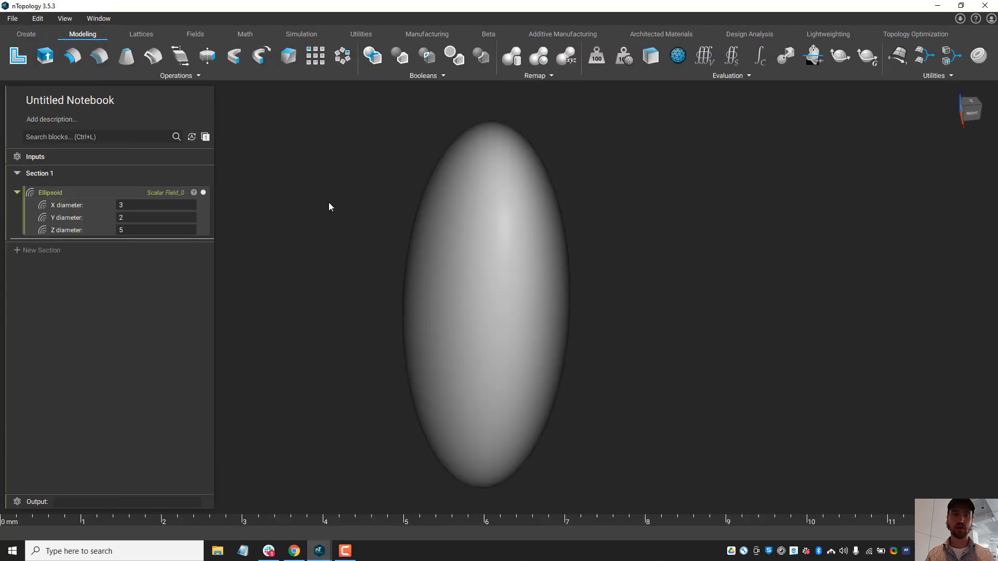
# Step: Delete the outdated Ellipsoid block from Section 1 and import the updated Ellipsoid custom block in its place
pyautogui.click(176, 190)
pyautogui.press('Delete')
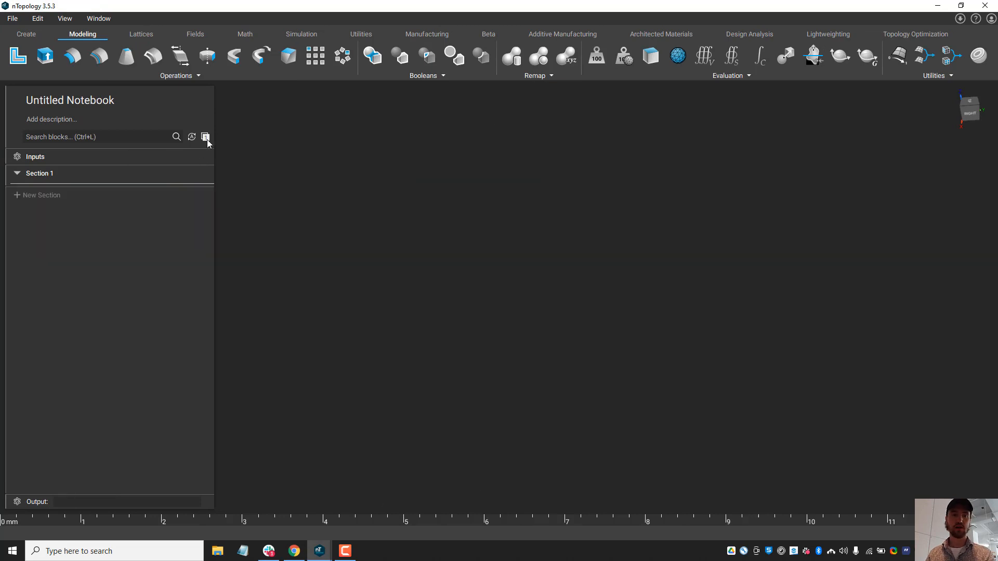
pyautogui.click(206, 138)
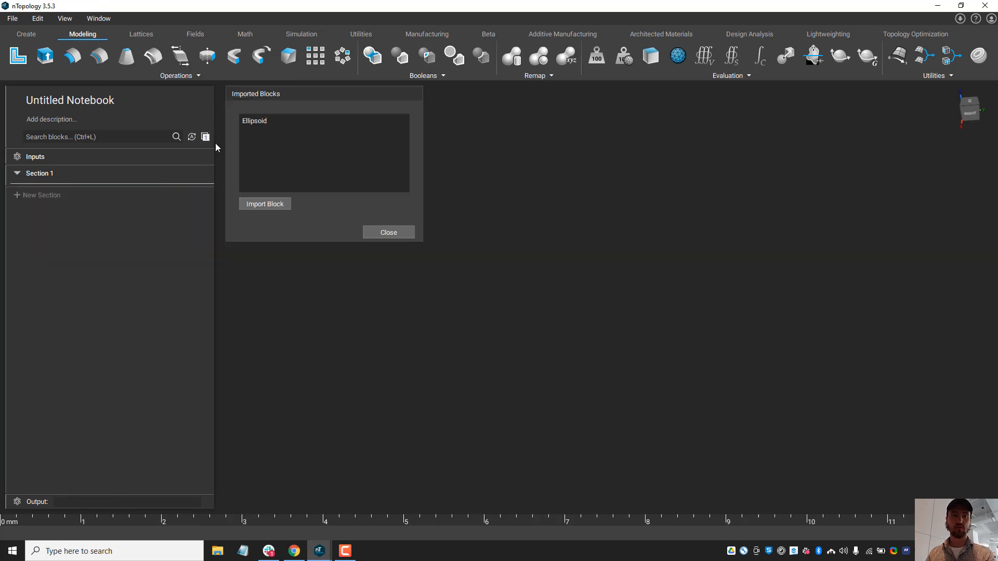
pyautogui.click(279, 206)
pyautogui.doubleClick(126, 91)
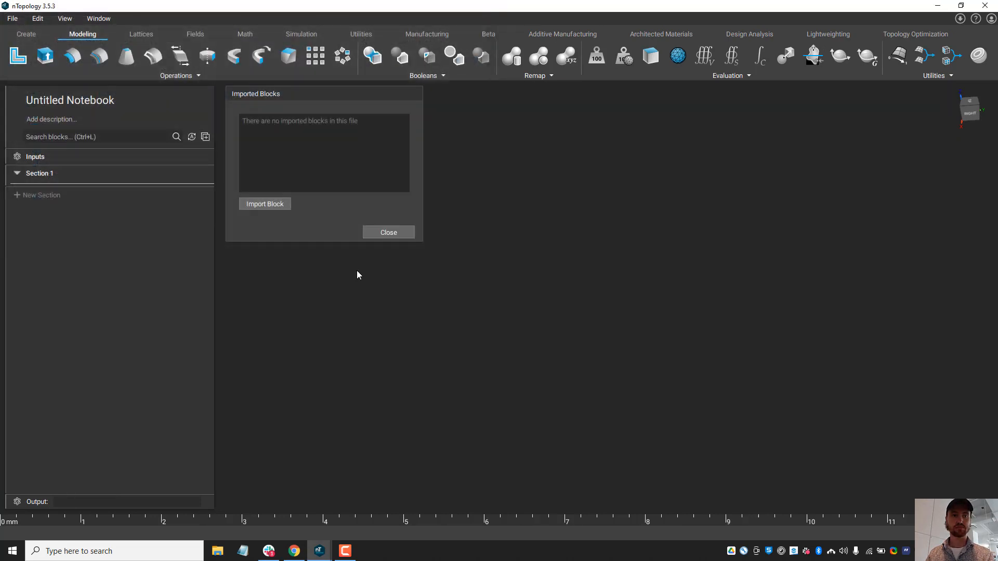
pyautogui.click(408, 232)
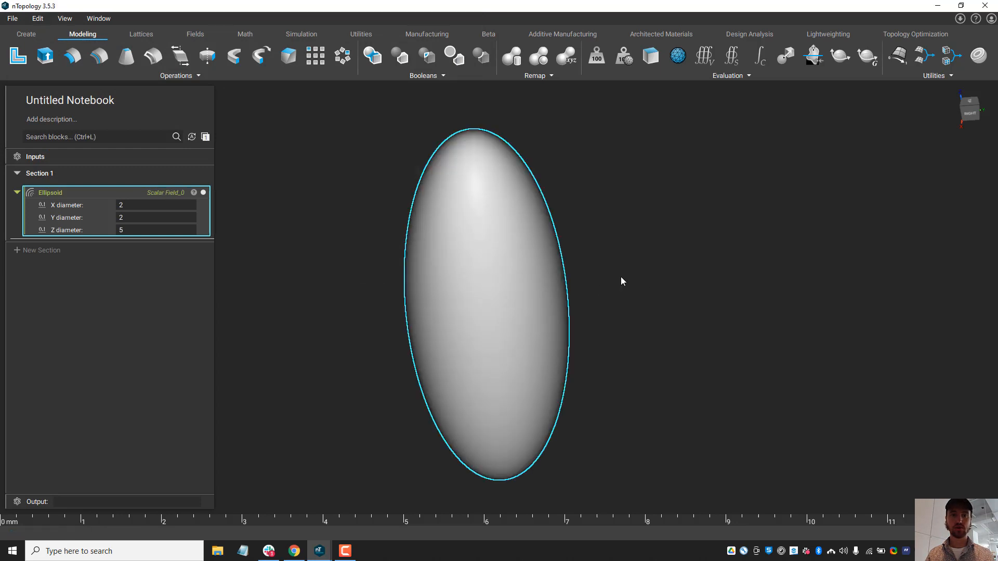
# Step: Test the validation by setting the Ellipsoid block's X diameter to -2 and viewing the block's error details
pyautogui.moveTo(622, 281); pyautogui.dragTo(416, 296, button='right')
pyautogui.click(131, 205)
pyautogui.write('-')
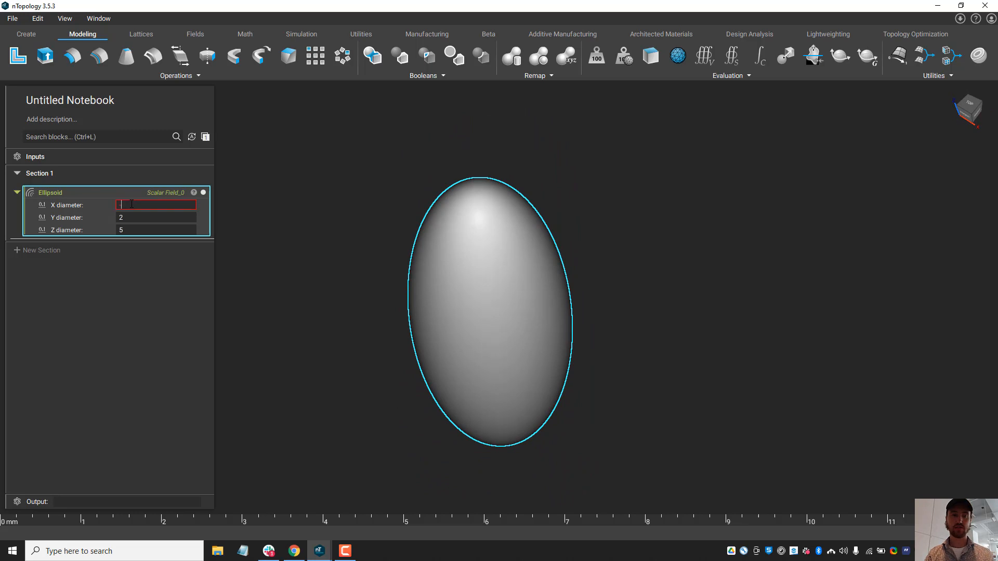
pyautogui.write('2')
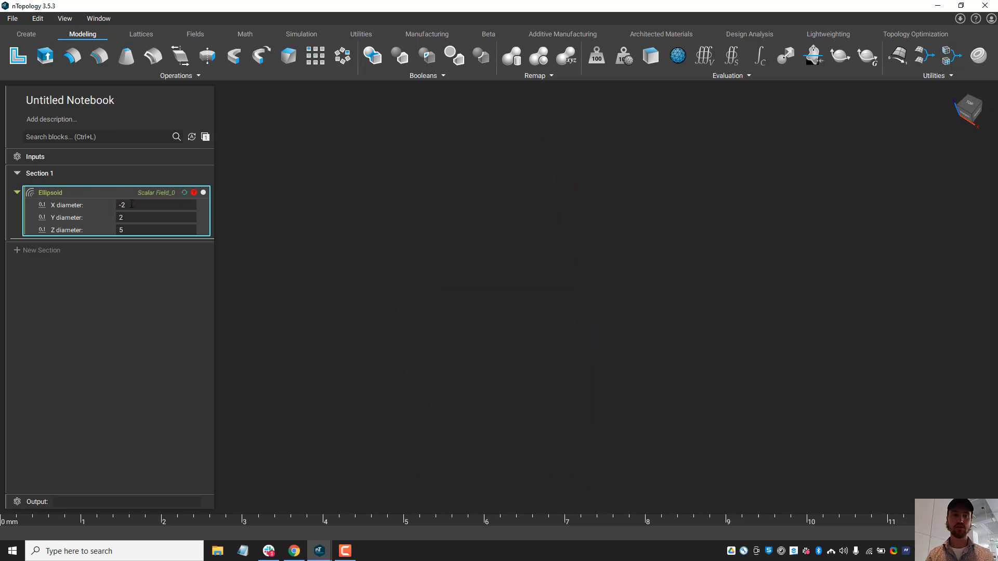
pyautogui.click(195, 193)
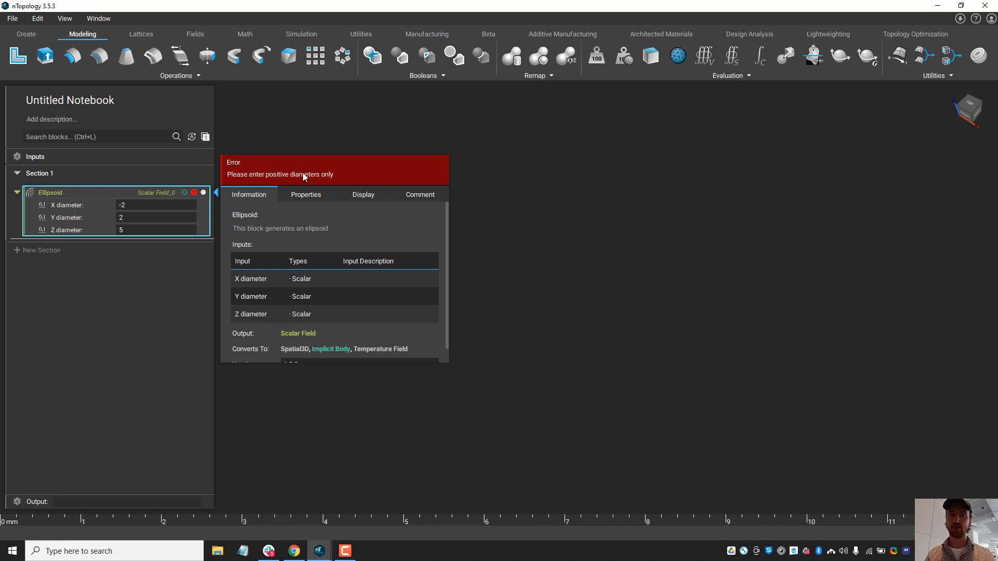
pyautogui.click(372, 139)
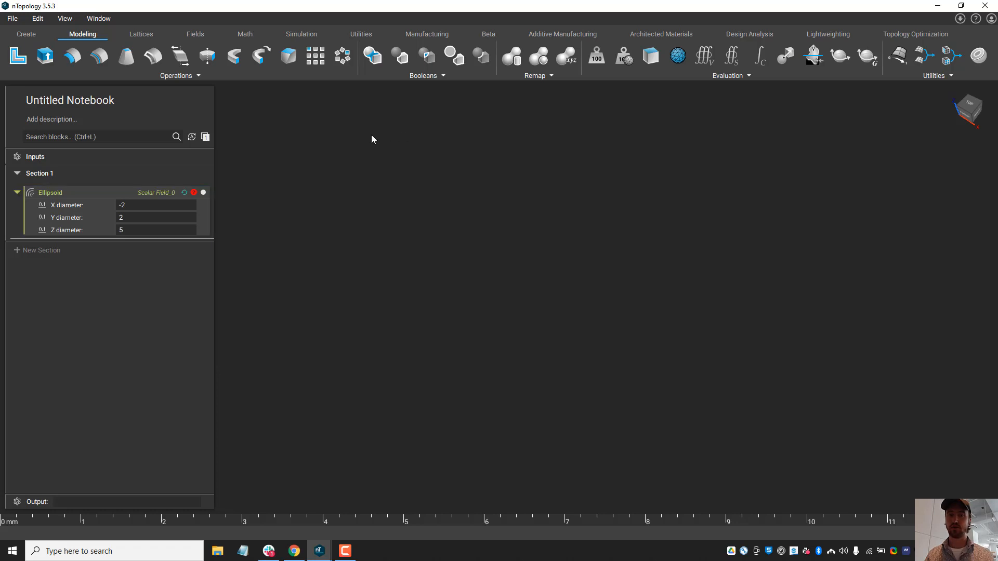
# Step: Set the Ellipsoid block's X diameter to 1 and inspect the resulting body
pyautogui.click(178, 206)
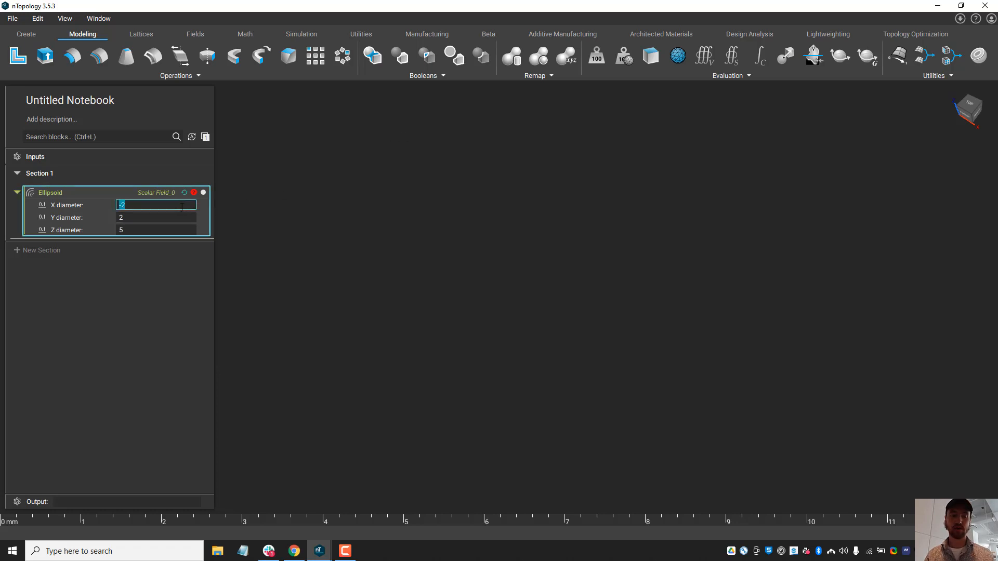
pyautogui.write('1')
pyautogui.click(368, 184)
pyautogui.moveTo(512, 302); pyautogui.dragTo(501, 191, button='right')
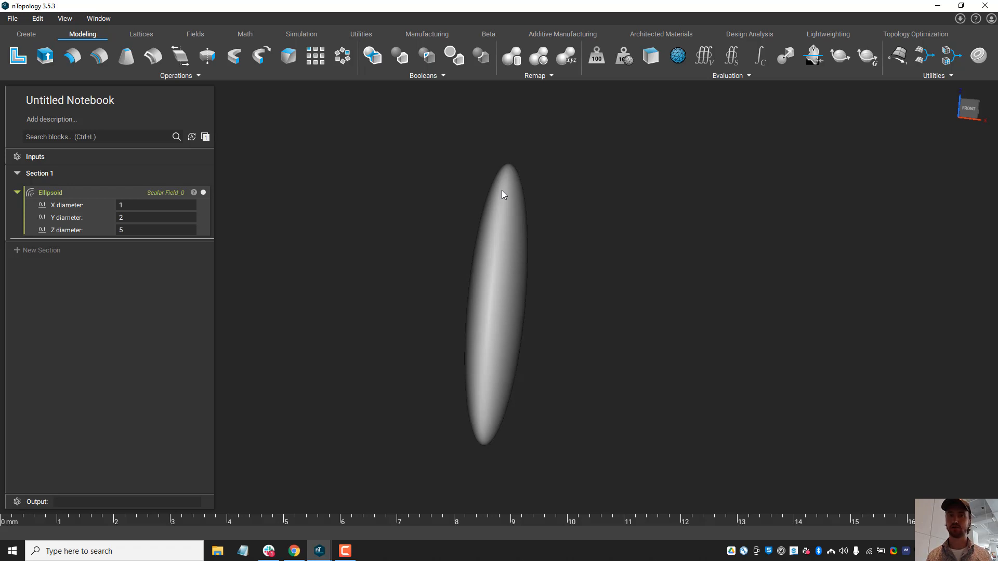
pyautogui.moveTo(495, 224)
pyautogui.mouseDown(button='right')
pyautogui.moveTo(547, 210)
pyautogui.moveTo(512, 233)
pyautogui.mouseUp(button='right')
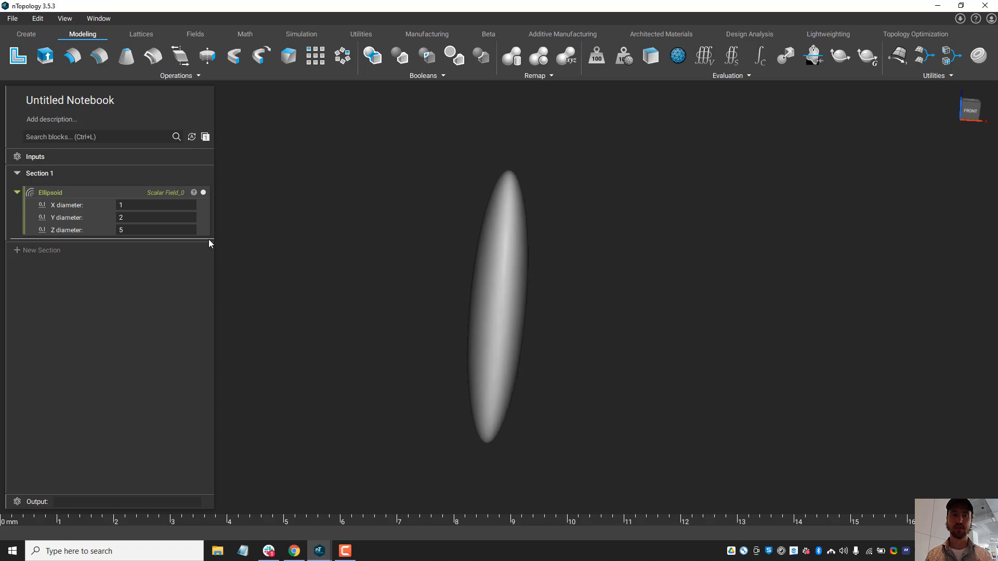
pyautogui.click(104, 195)
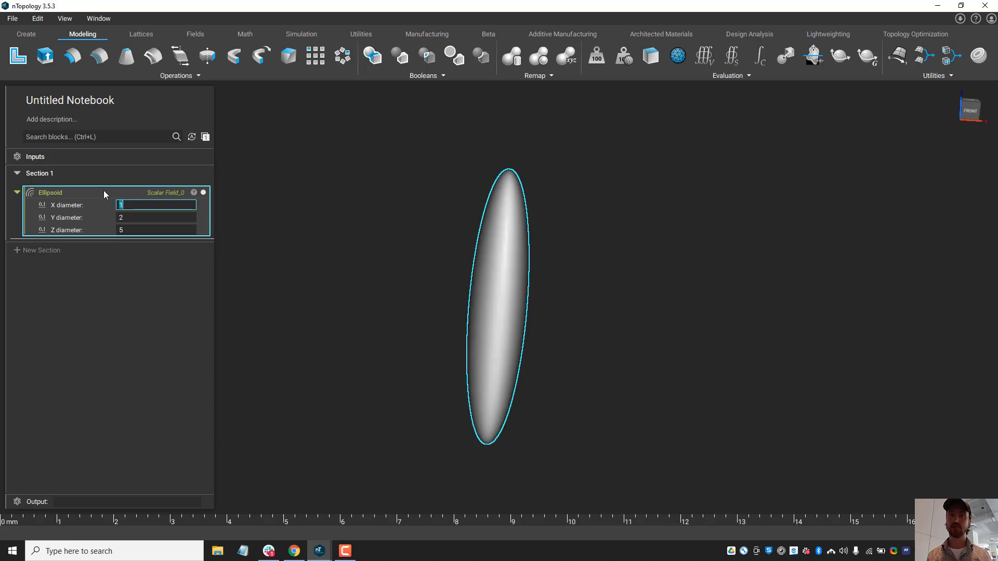
pyautogui.click(265, 270)
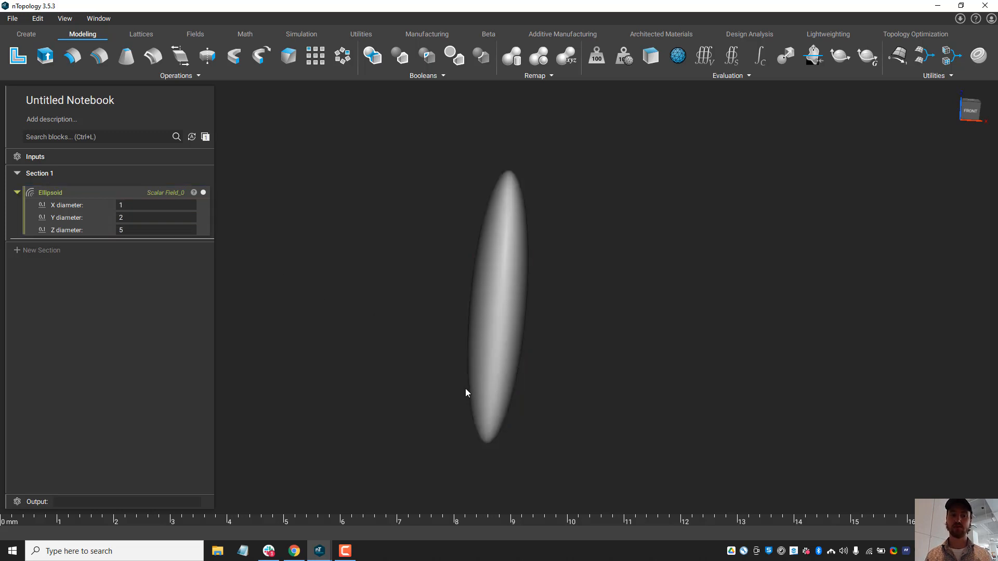
pyautogui.moveTo(468, 359); pyautogui.dragTo(582, 325, button='right')
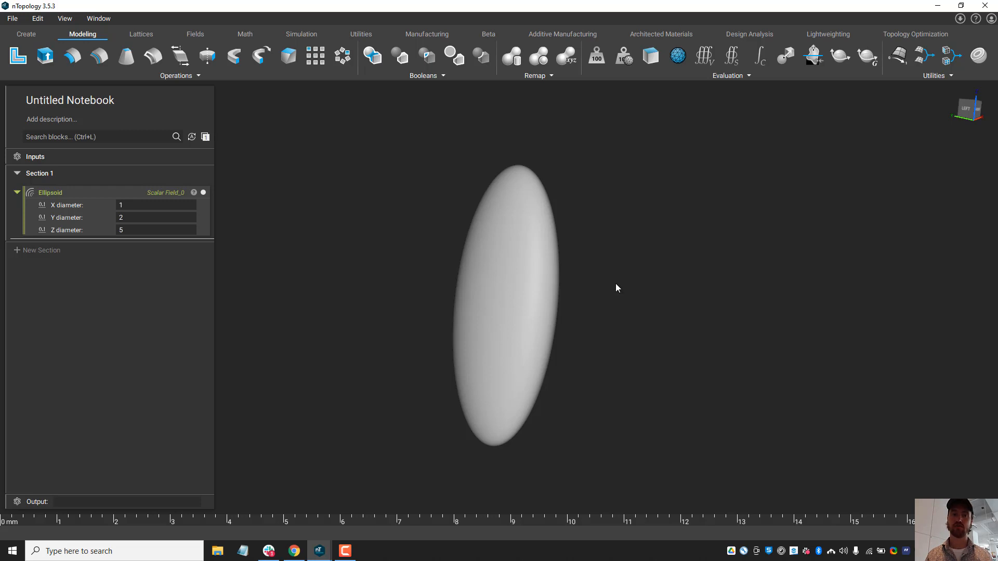
pyautogui.moveTo(598, 291); pyautogui.dragTo(574, 303)
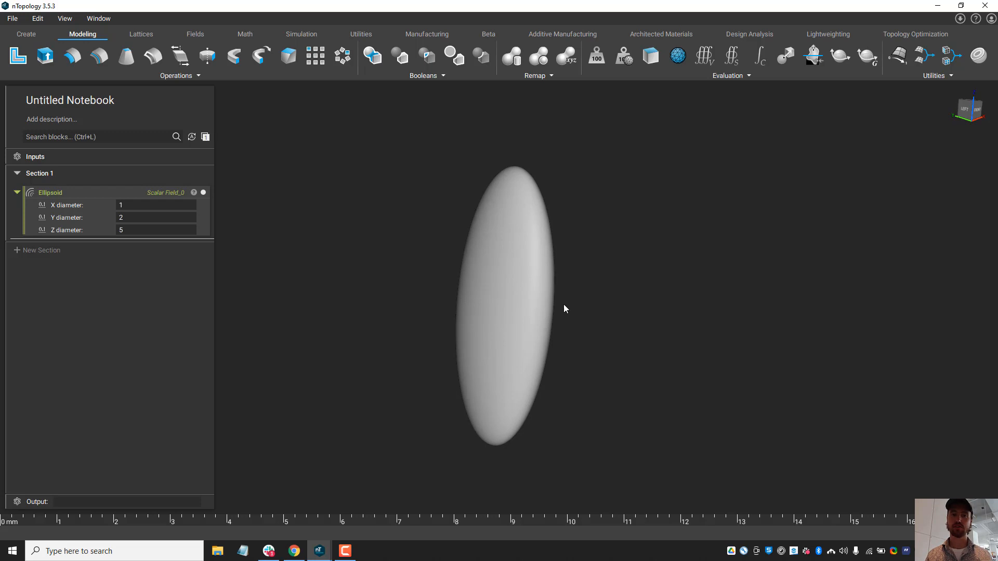